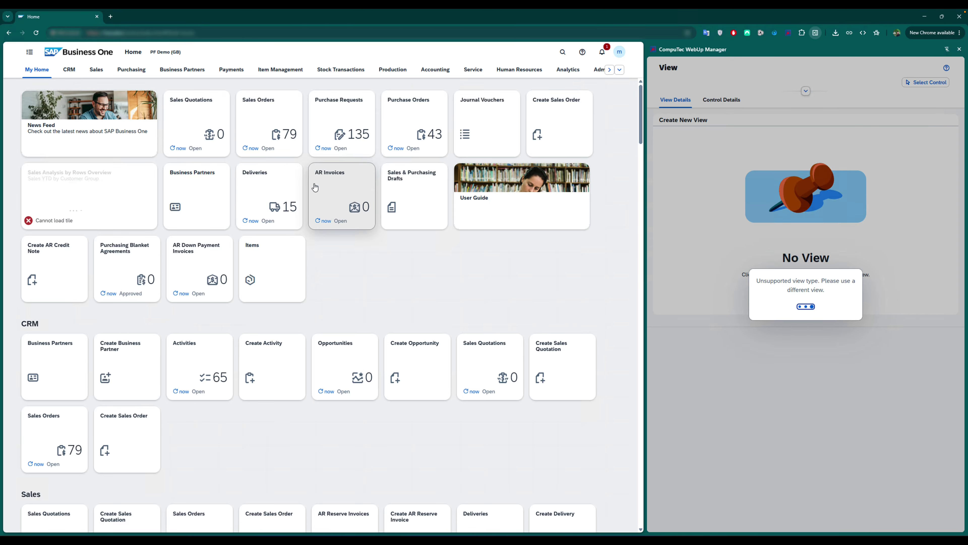
Open sales order 83 from the open Sales Orders list and show the details of its BP Snapshot smart action.
{"action": "left_click", "coordinate": [273, 144]}
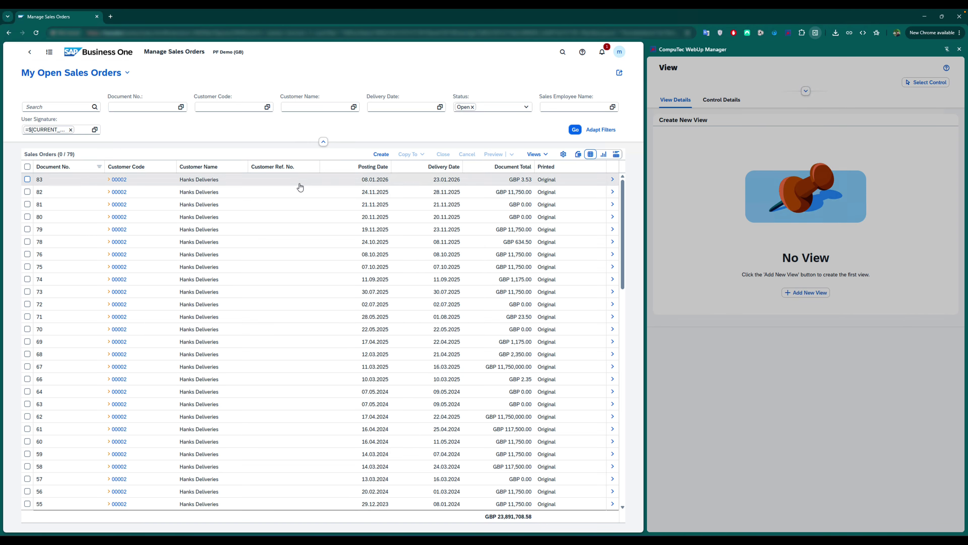
{"action": "left_click", "coordinate": [301, 183]}
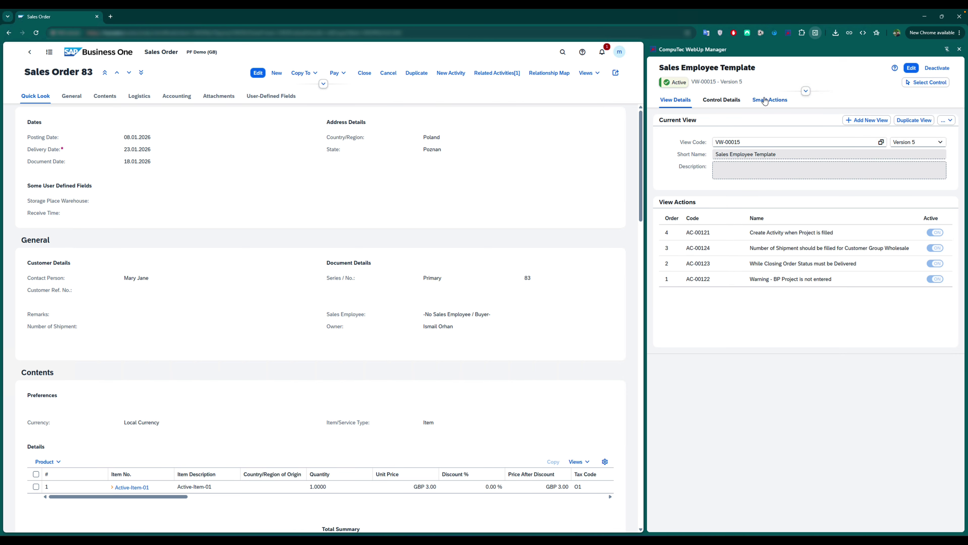
{"action": "left_click", "coordinate": [765, 100]}
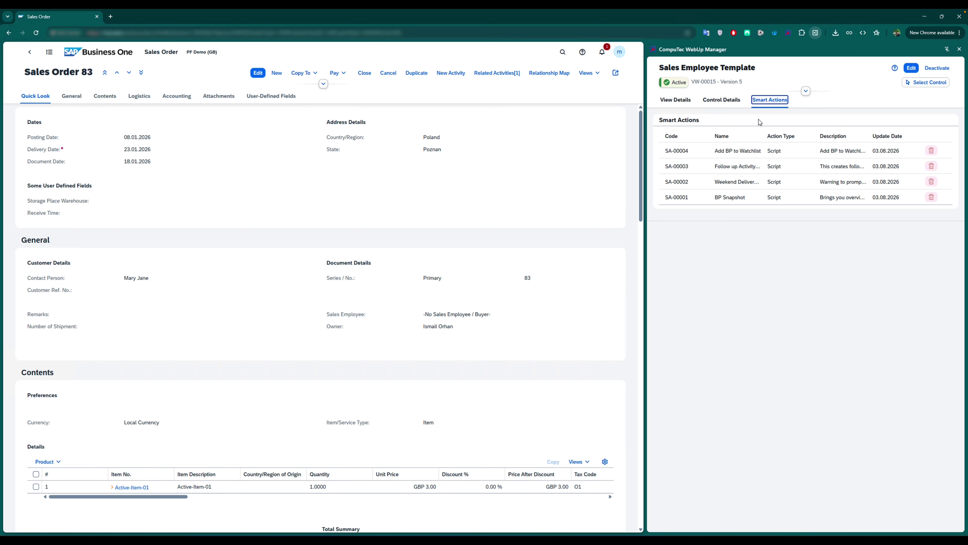
{"action": "left_click", "coordinate": [744, 203]}
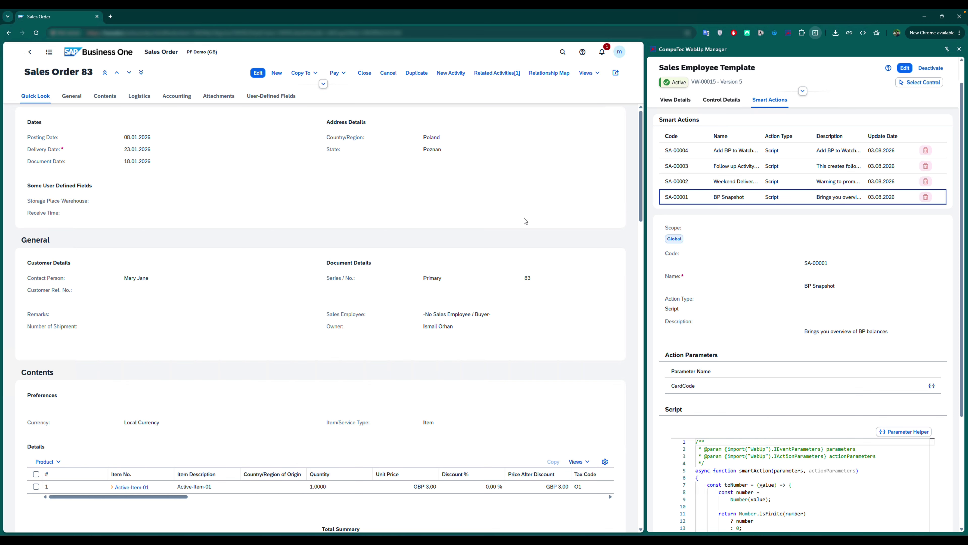
Switch the Sales Employee Template view to Version 6 and preview it on the sales order.
{"action": "left_click", "coordinate": [682, 99]}
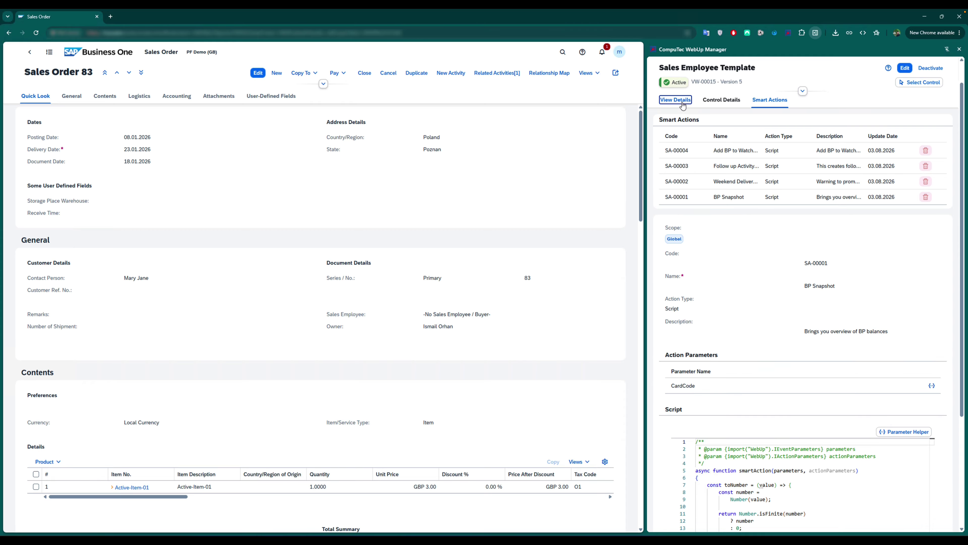
{"action": "left_click", "coordinate": [932, 142]}
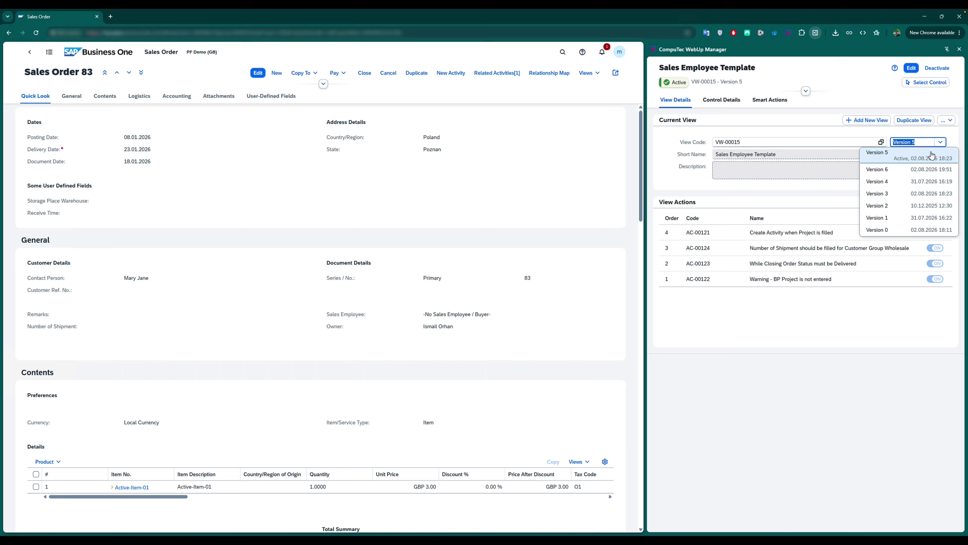
{"action": "left_click", "coordinate": [919, 169]}
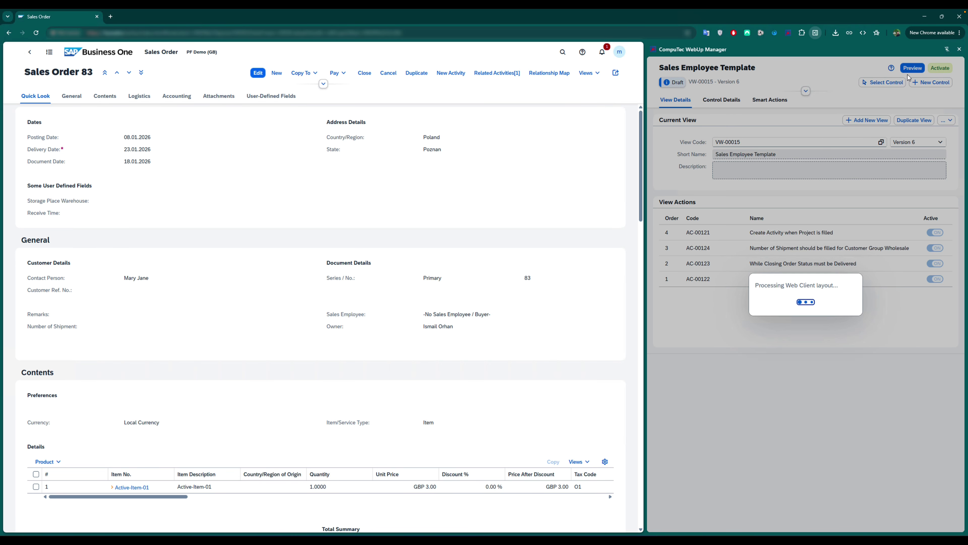
{"action": "left_click", "coordinate": [911, 69]}
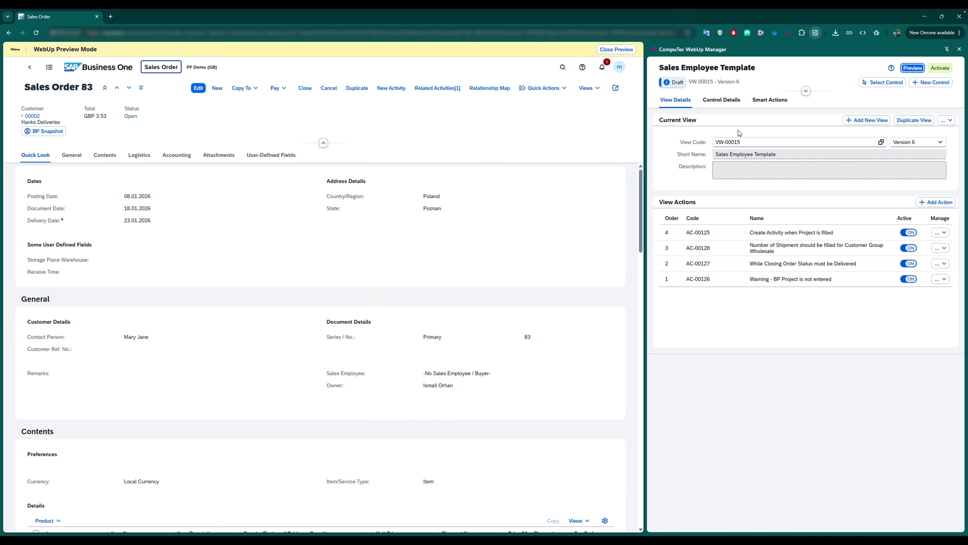
Select the BP Snapshot button in the order header and review its position, basic options and press event.
{"action": "left_click", "coordinate": [883, 83]}
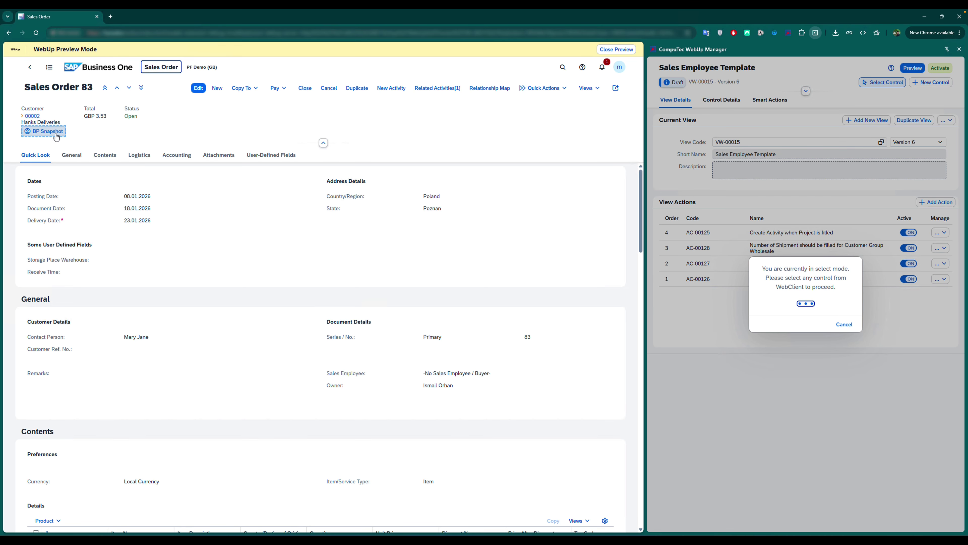
{"action": "left_click", "coordinate": [43, 131]}
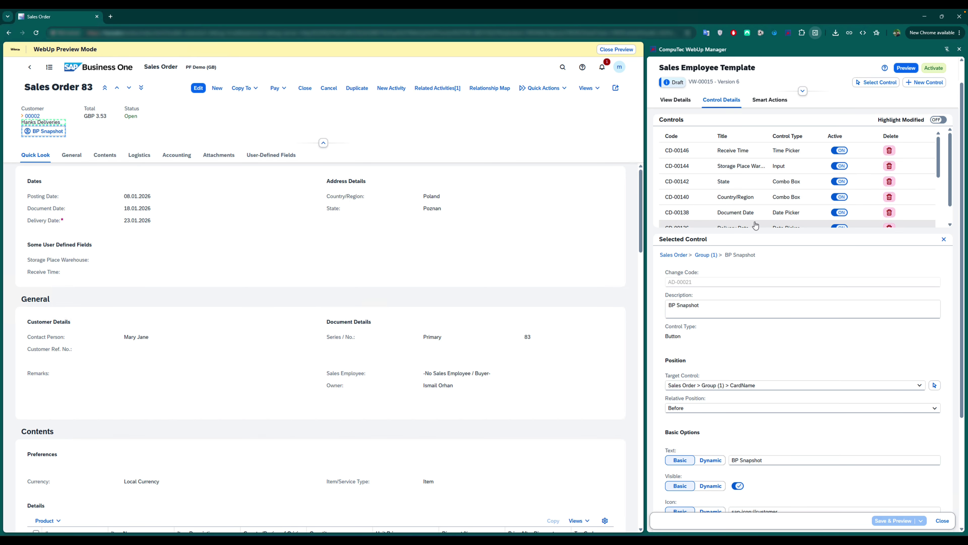
{"action": "scroll", "coordinate": [760, 347], "scroll_direction": "down", "scroll_amount": 2}
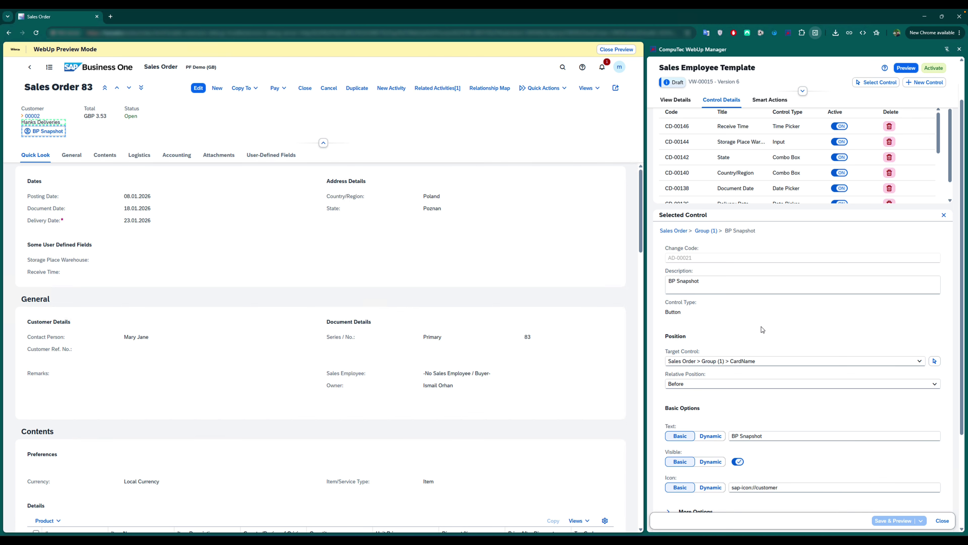
{"action": "scroll", "coordinate": [762, 329], "scroll_direction": "down", "scroll_amount": 5}
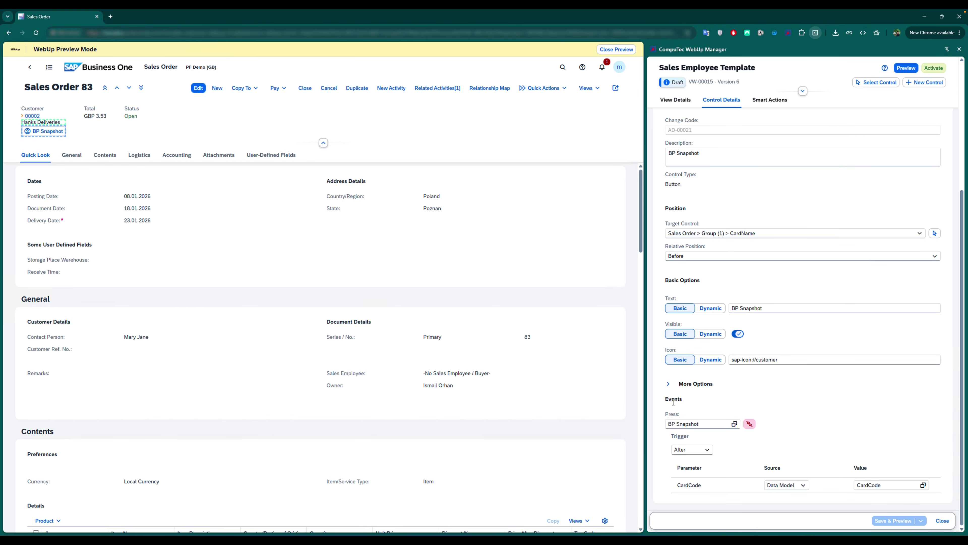
{"action": "double_click", "coordinate": [674, 414]}
{"action": "left_click", "coordinate": [674, 414]}
Review the BP Snapshot smart action's general details, CardCode parameter and script.
{"action": "left_click", "coordinate": [769, 101]}
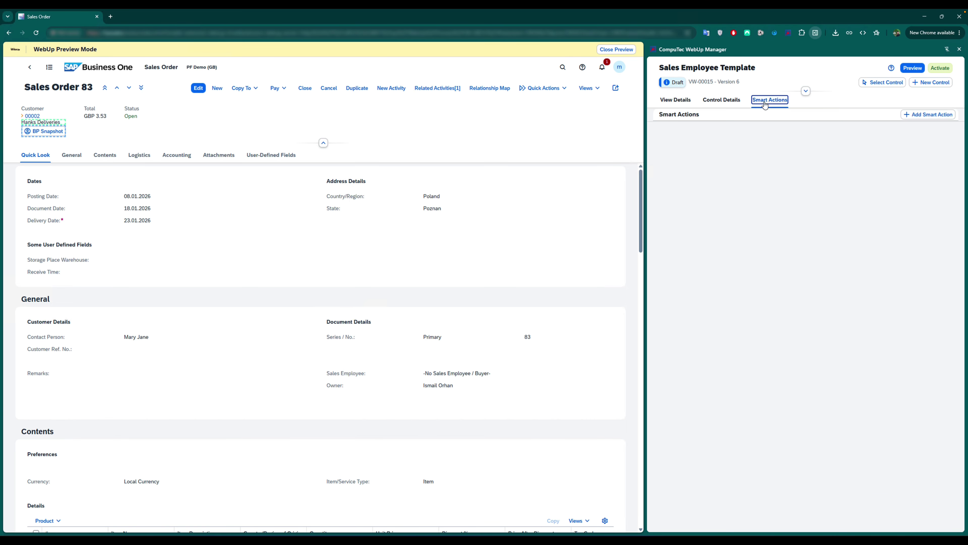
{"action": "left_click", "coordinate": [736, 196]}
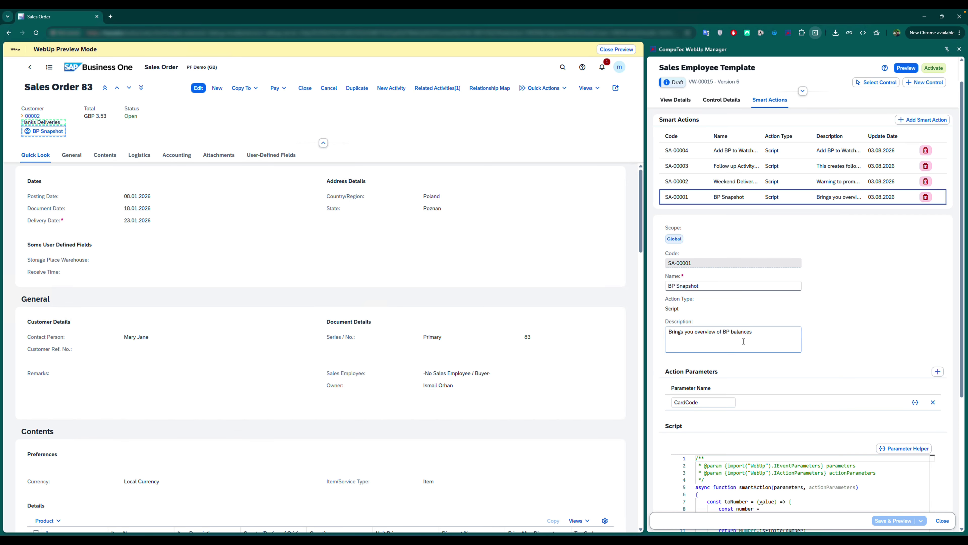
{"action": "scroll", "coordinate": [744, 341], "scroll_direction": "down", "scroll_amount": 1}
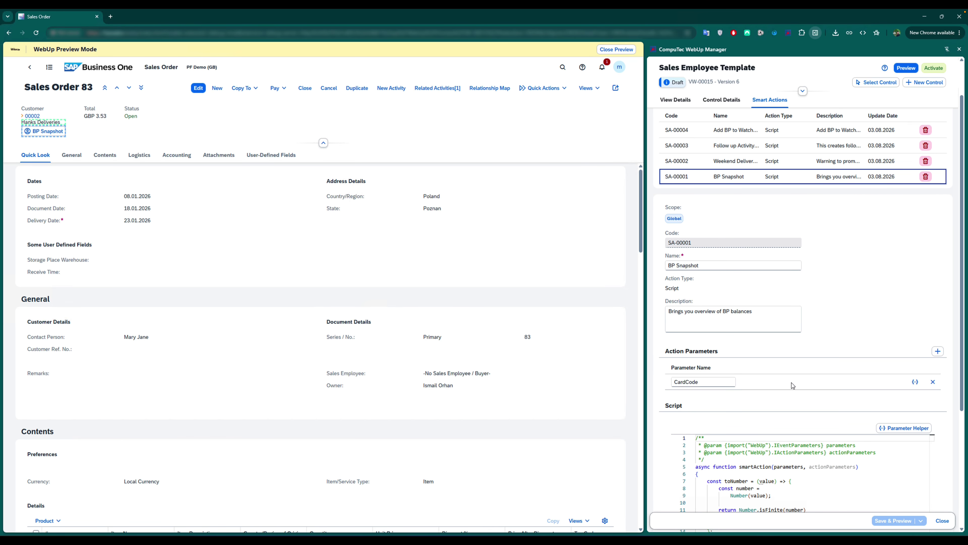
{"action": "scroll", "coordinate": [760, 389], "scroll_direction": "down", "scroll_amount": 1}
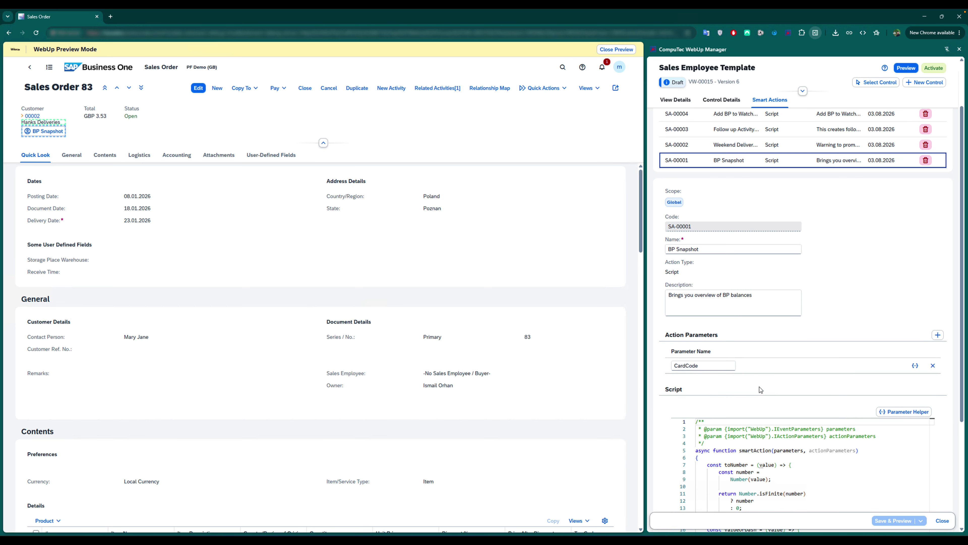
{"action": "scroll", "coordinate": [760, 390], "scroll_direction": "down", "scroll_amount": 2}
{"action": "scroll", "coordinate": [725, 402], "scroll_direction": "down", "scroll_amount": 1}
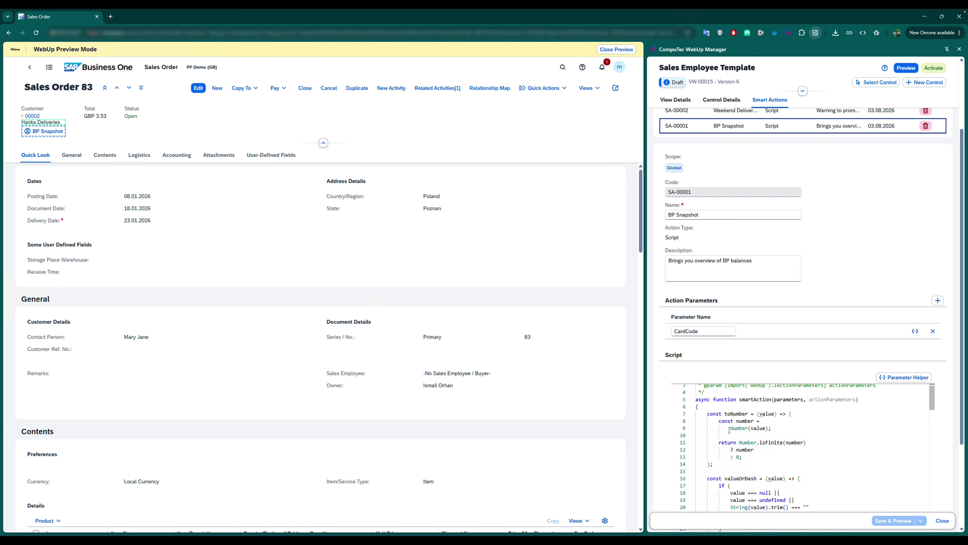
{"action": "scroll", "coordinate": [779, 488], "scroll_direction": "down", "scroll_amount": 2}
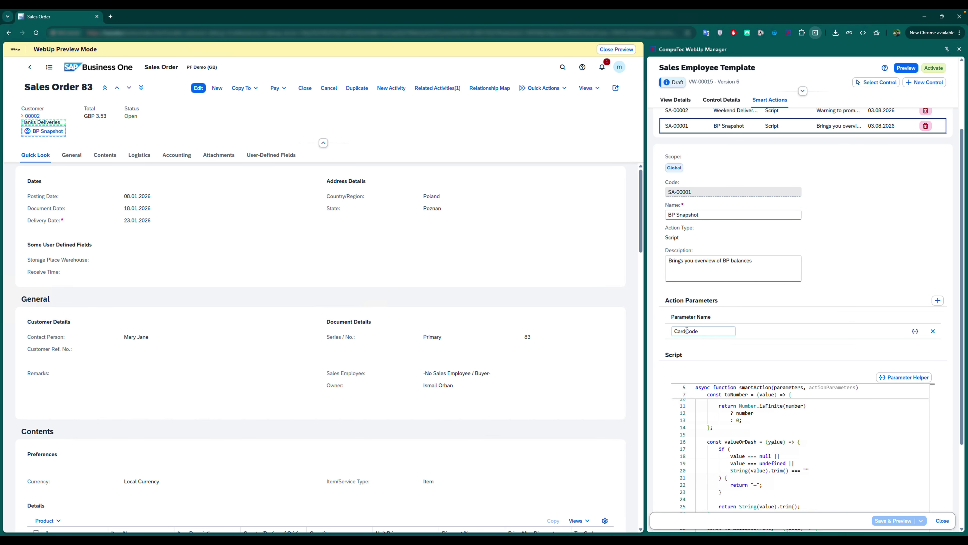
Check how the BP Snapshot button's press event maps the CardCode parameter, and close the control's details.
{"action": "left_click", "coordinate": [721, 99]}
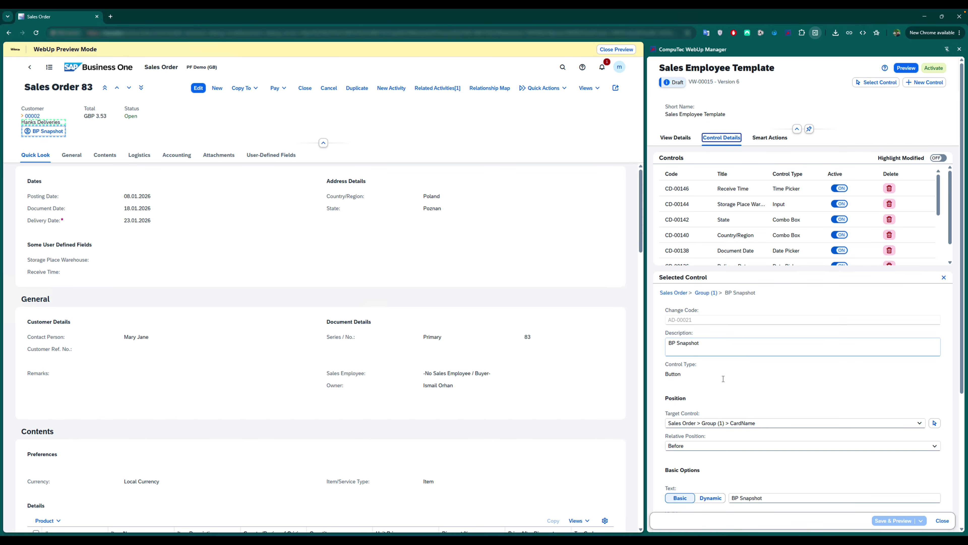
{"action": "scroll", "coordinate": [723, 382], "scroll_direction": "down", "scroll_amount": 5}
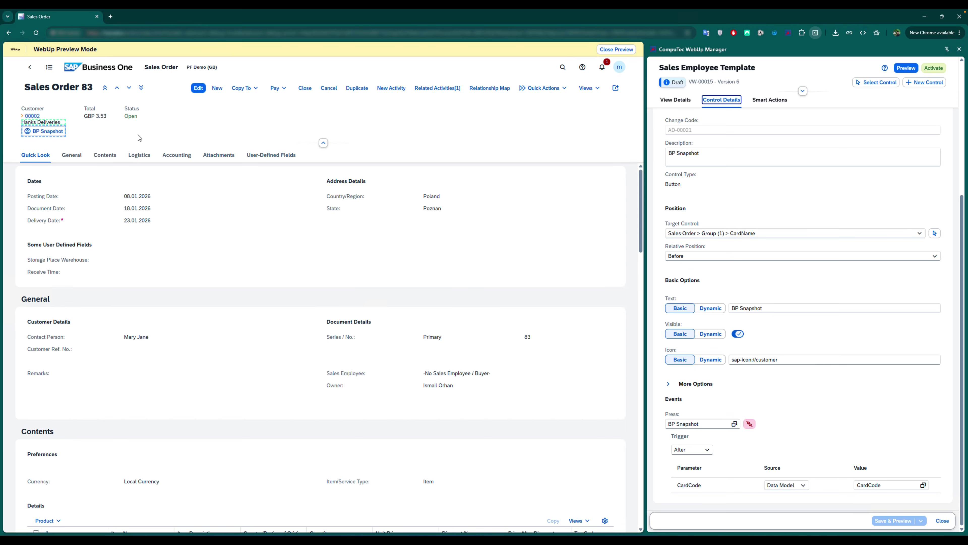
{"action": "left_click", "coordinate": [942, 521]}
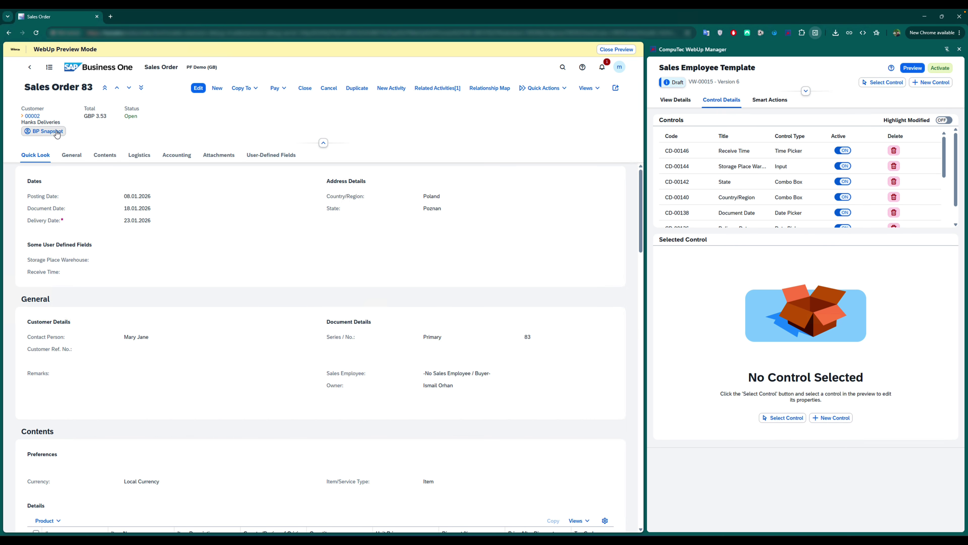
Run BP Snapshot from the order header, close the customer snapshot, and return to the smart actions with a wider order page.
{"action": "left_click", "coordinate": [48, 133]}
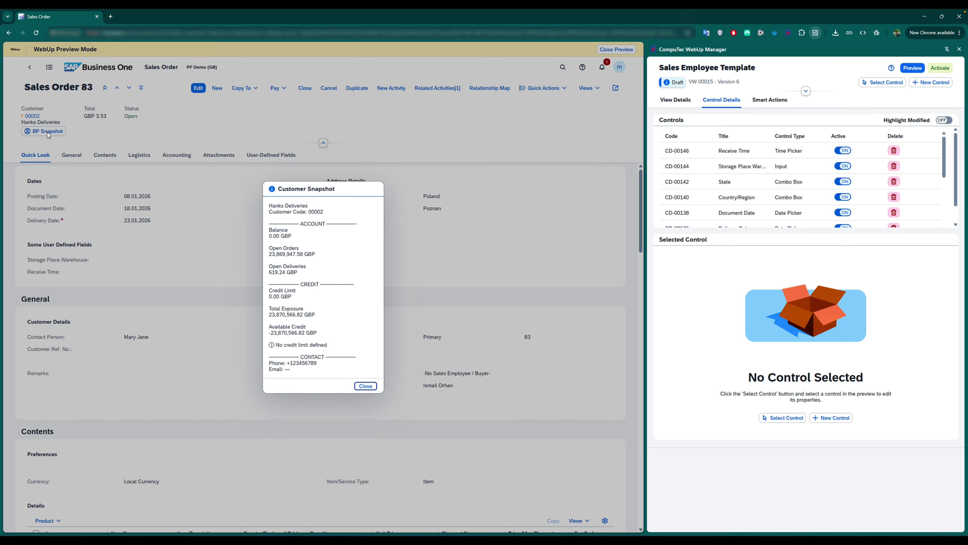
{"action": "left_click", "coordinate": [366, 386]}
{"action": "left_click", "coordinate": [779, 100]}
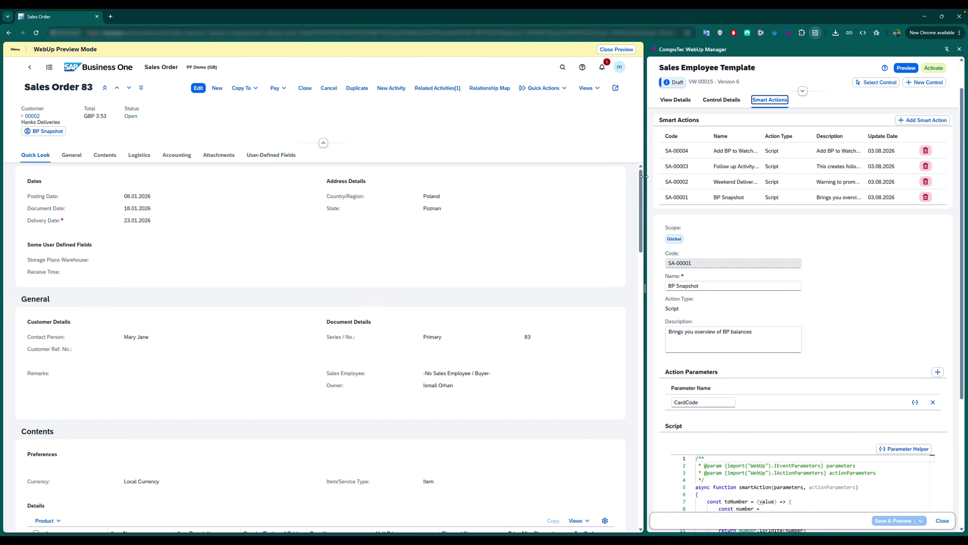
{"action": "left_click_drag", "start_coordinate": [644, 176], "coordinate": [673, 183]}
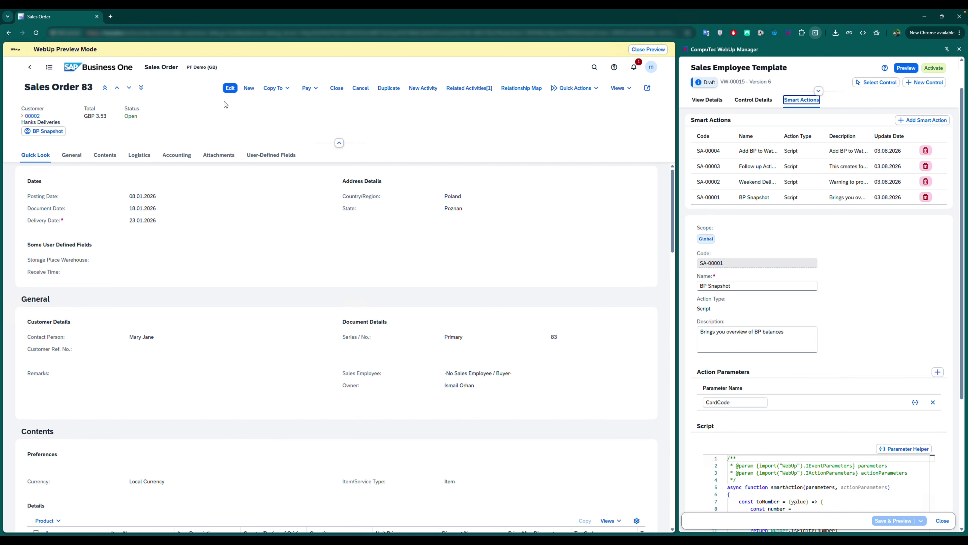
Put the sales order in edit mode and change its delivery date to 22.01.2026 and finally to the weekend date 24.01.2026.
{"action": "left_click", "coordinate": [230, 89]}
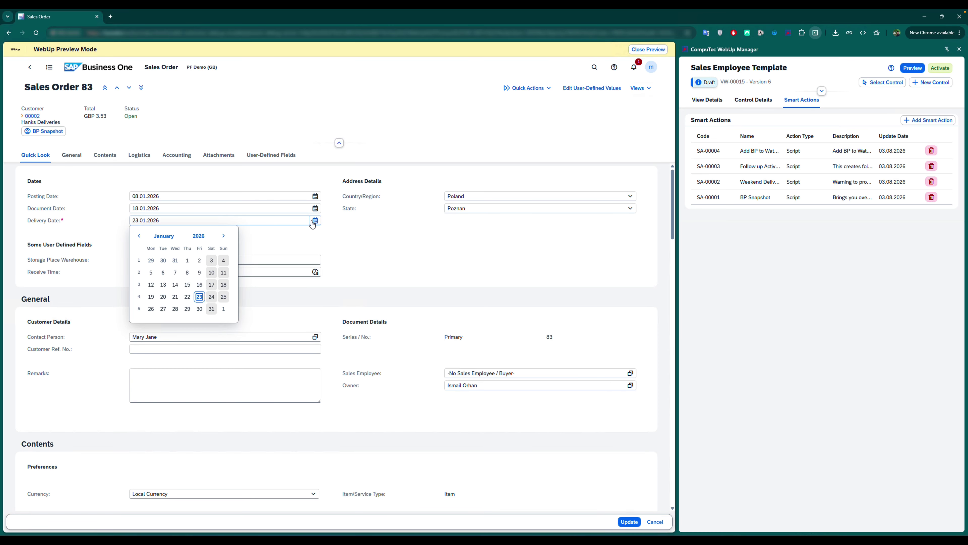
{"action": "left_click", "coordinate": [187, 296]}
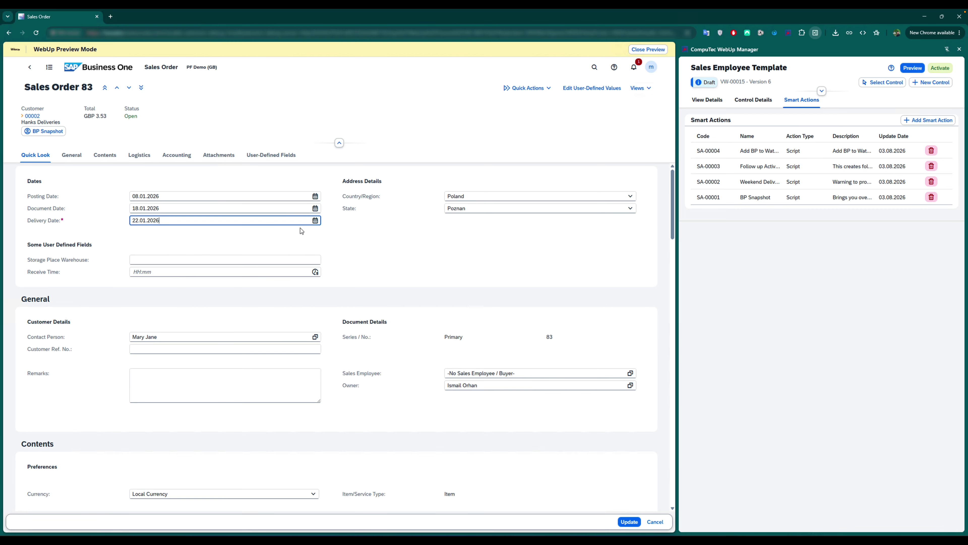
{"action": "left_click", "coordinate": [314, 221]}
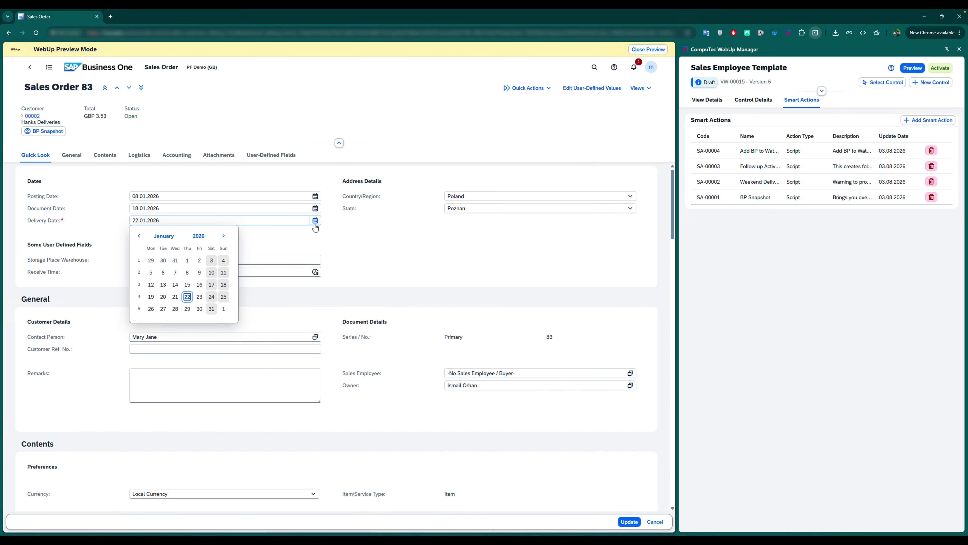
{"action": "left_click", "coordinate": [213, 299]}
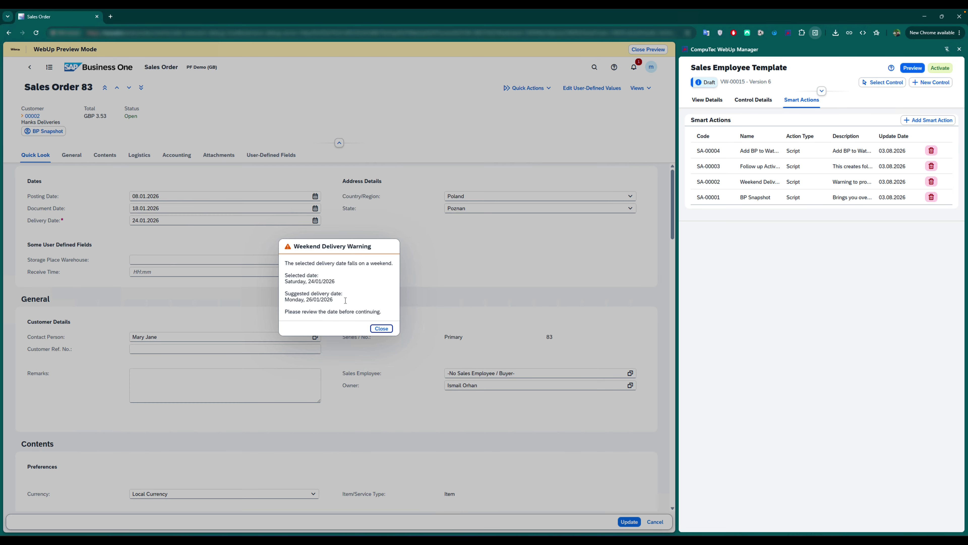
Read the suggested delivery date in the weekend warning, close it, and discard the order's unsaved changes.
{"action": "left_click_drag", "start_coordinate": [345, 300], "coordinate": [305, 299]}
{"action": "left_click", "coordinate": [307, 300]}
{"action": "left_click", "coordinate": [381, 328]}
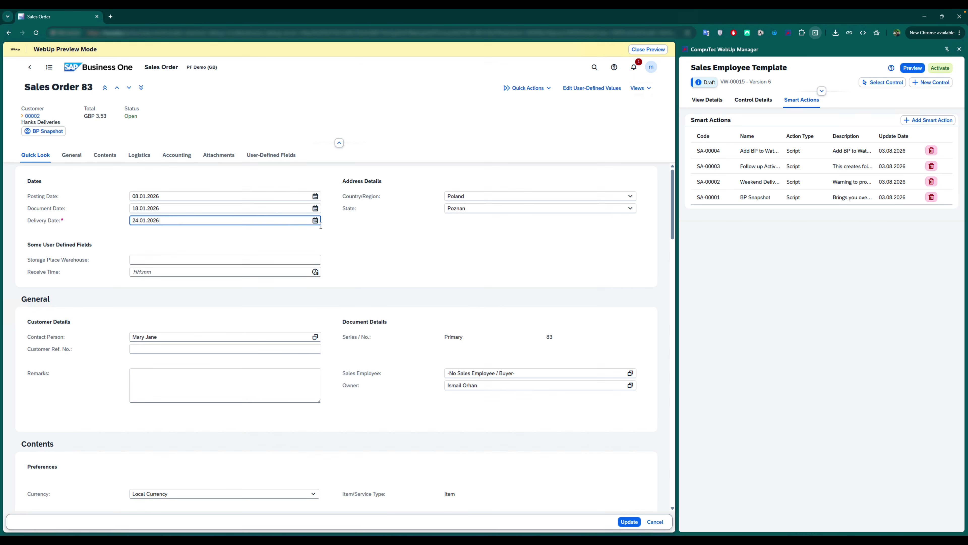
{"action": "left_click", "coordinate": [655, 521]}
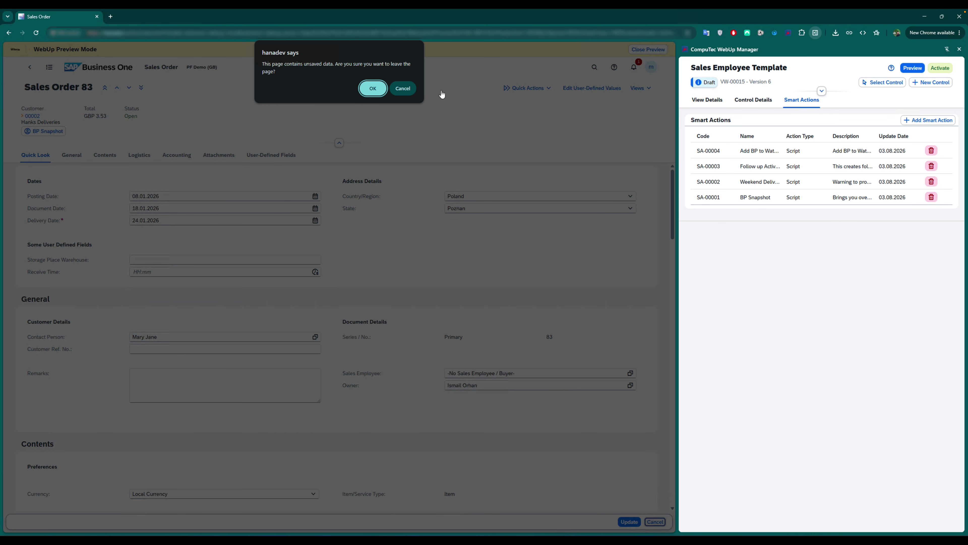
{"action": "left_click", "coordinate": [372, 89]}
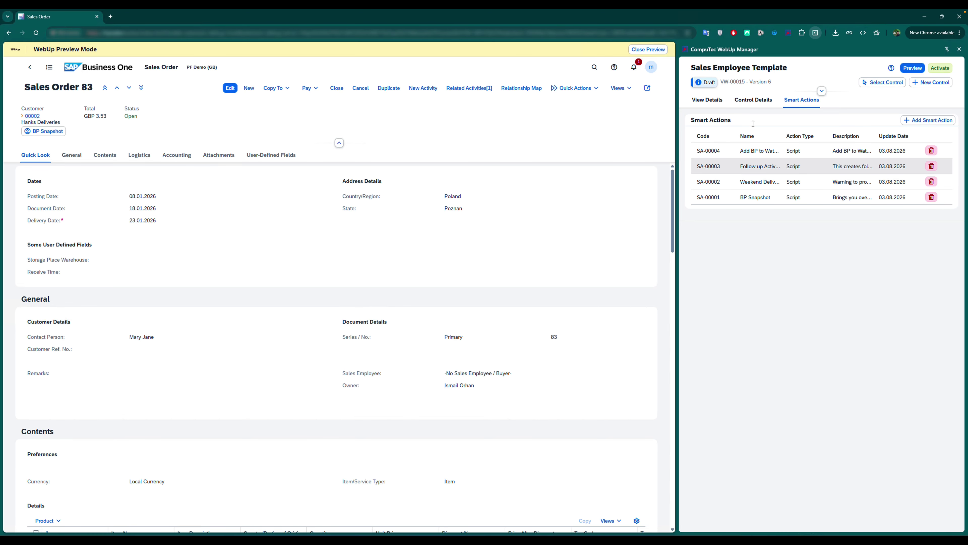
Inspect the Quick Actions menu button's control properties and its menu entries, and return to the smart actions list.
{"action": "left_click", "coordinate": [753, 100]}
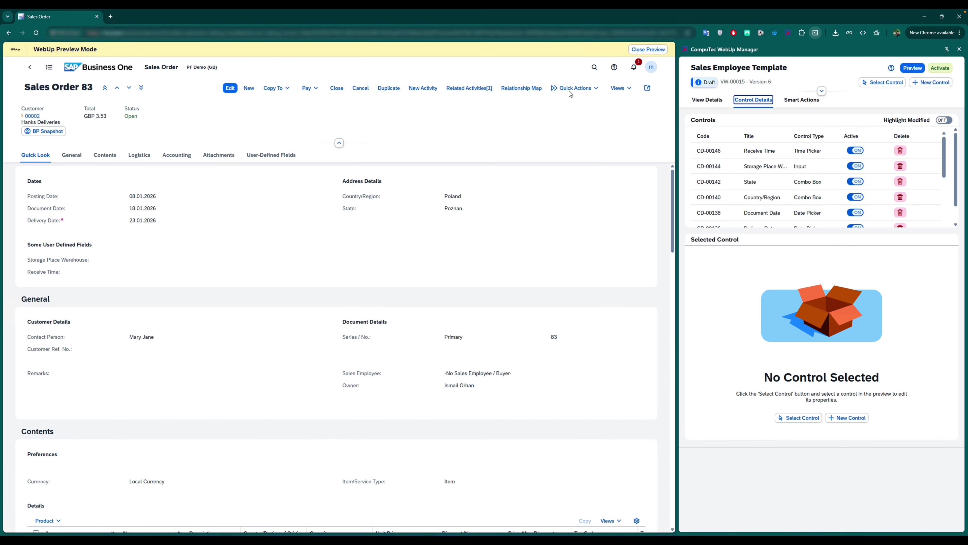
{"action": "left_click", "coordinate": [881, 85]}
{"action": "left_click", "coordinate": [588, 94]}
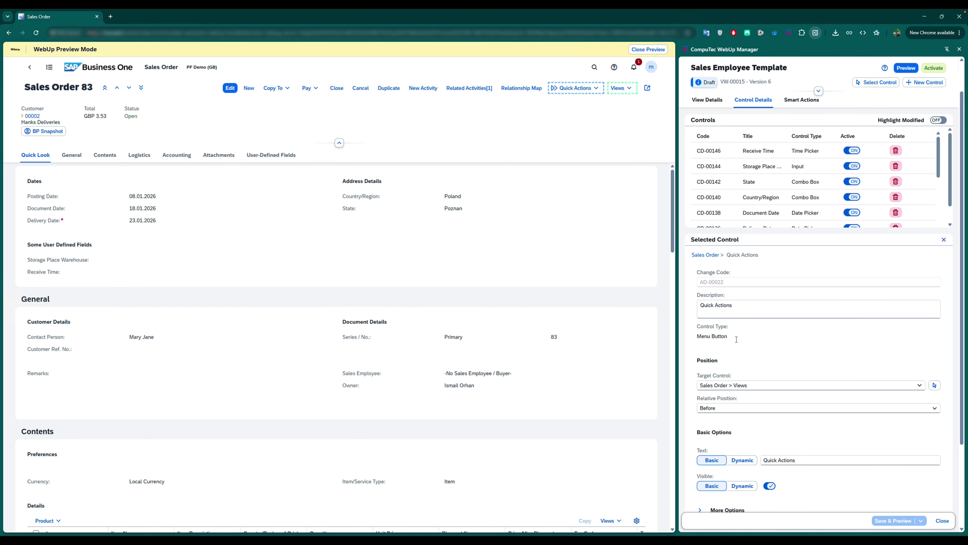
{"action": "left_click", "coordinate": [597, 91]}
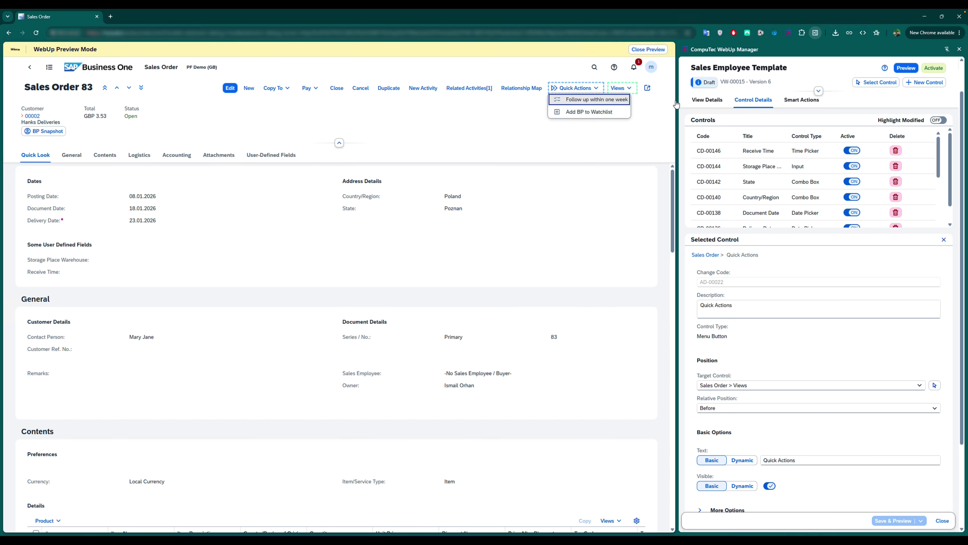
{"action": "left_click", "coordinate": [789, 103]}
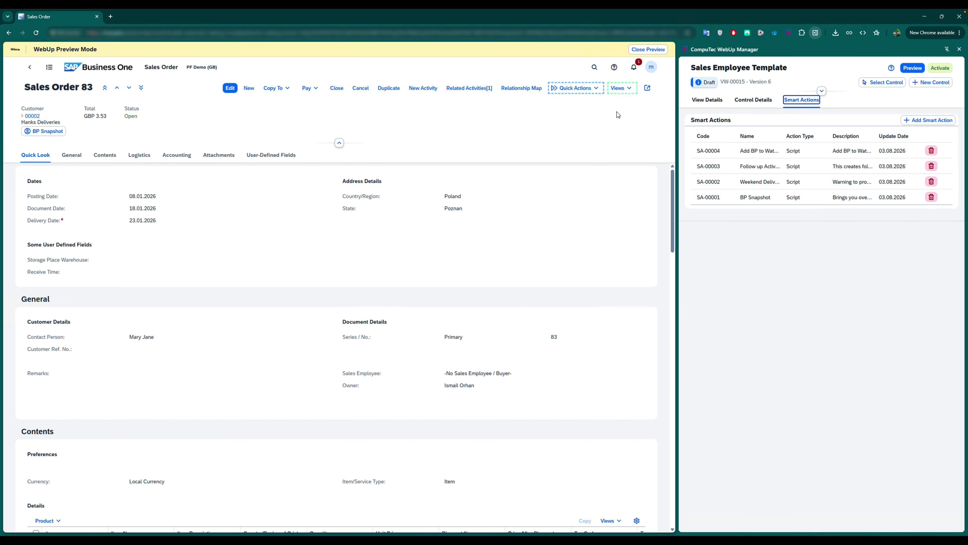
Review the Follow up Activity smart action's definition and script, close it, and return to the list of controls.
{"action": "left_click", "coordinate": [727, 171]}
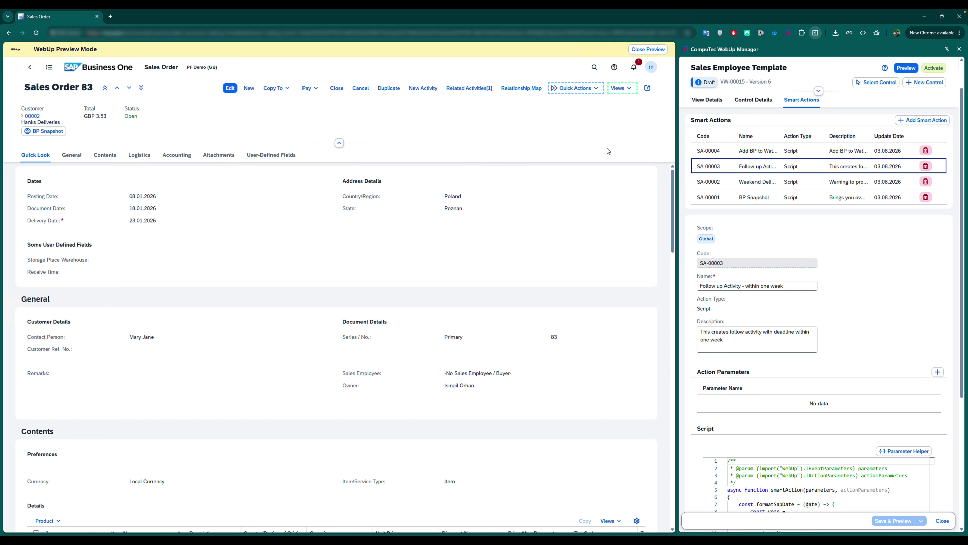
{"action": "left_click", "coordinate": [555, 118]}
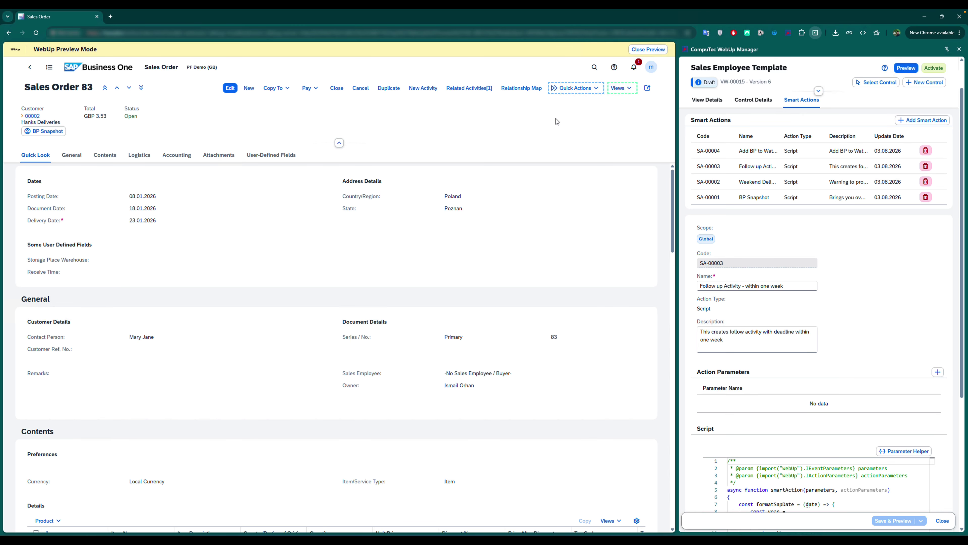
{"action": "left_click", "coordinate": [942, 520]}
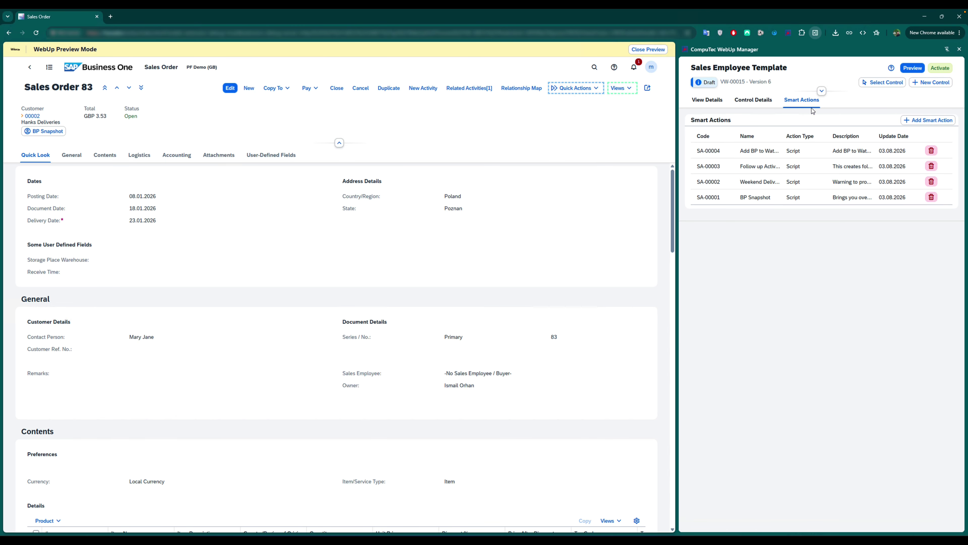
{"action": "left_click", "coordinate": [757, 100]}
{"action": "left_click", "coordinate": [942, 521]}
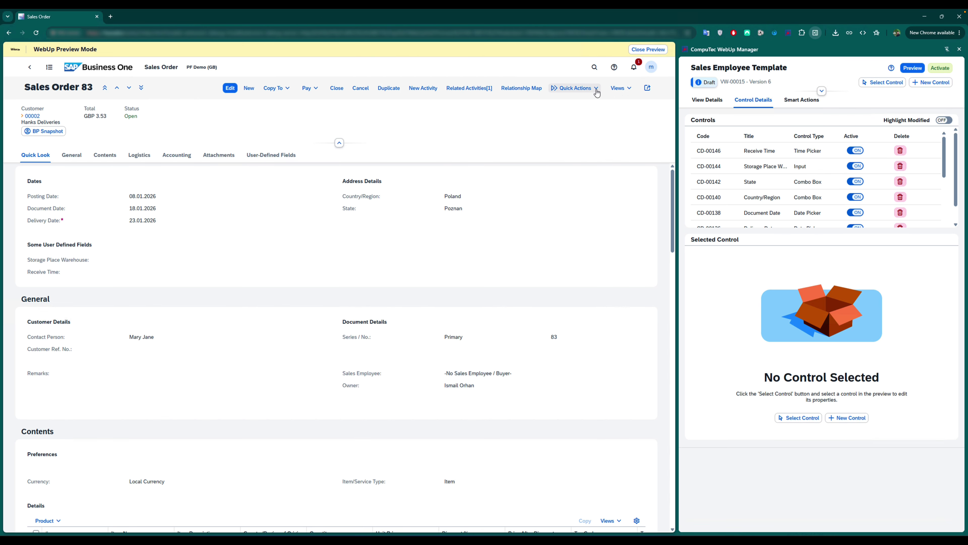
Run Follow up within one week from the sales order's Quick Actions and close the resulting dialog.
{"action": "left_click", "coordinate": [580, 91]}
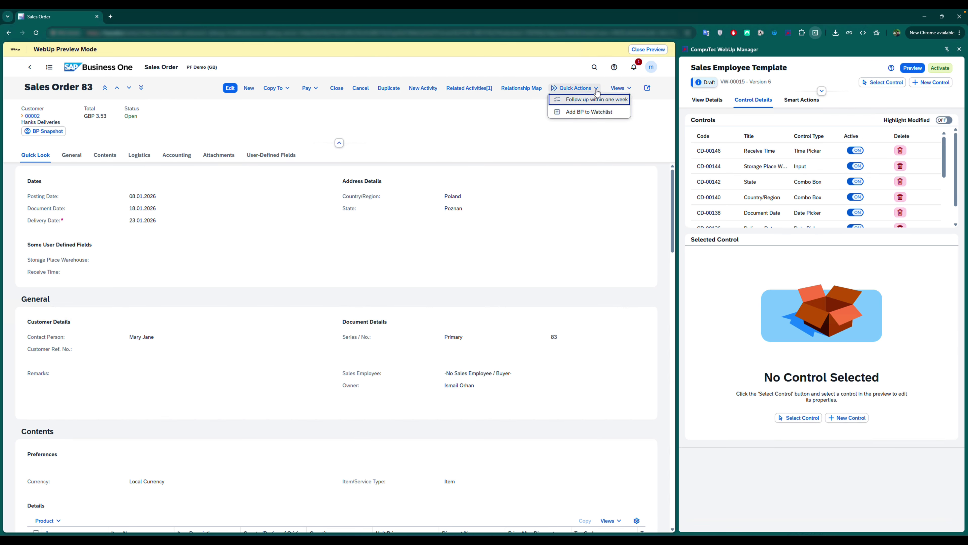
{"action": "left_click", "coordinate": [585, 100]}
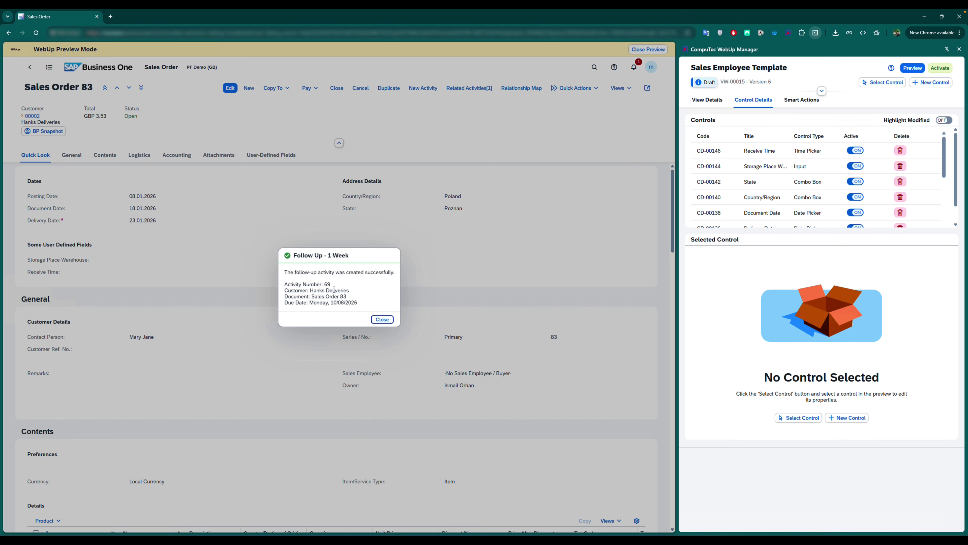
{"action": "left_click", "coordinate": [381, 319]}
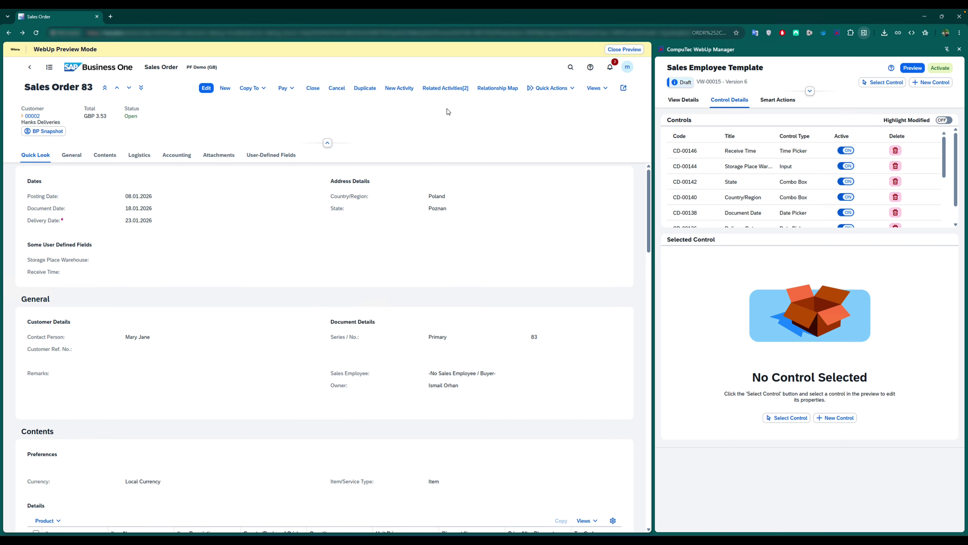
Open the newest related activity of the sales order, check its linked document and general details, and return to the order.
{"action": "left_click", "coordinate": [447, 95]}
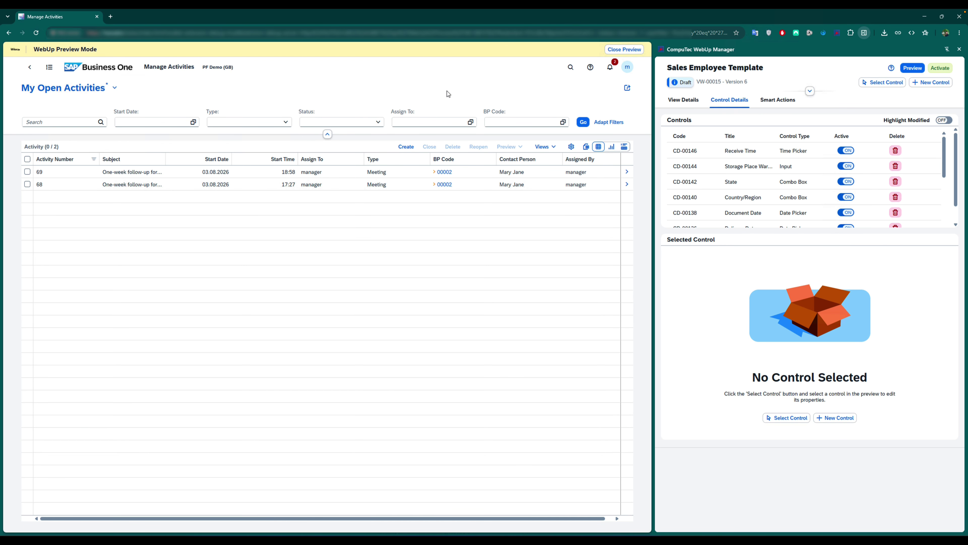
{"action": "left_click", "coordinate": [44, 173]}
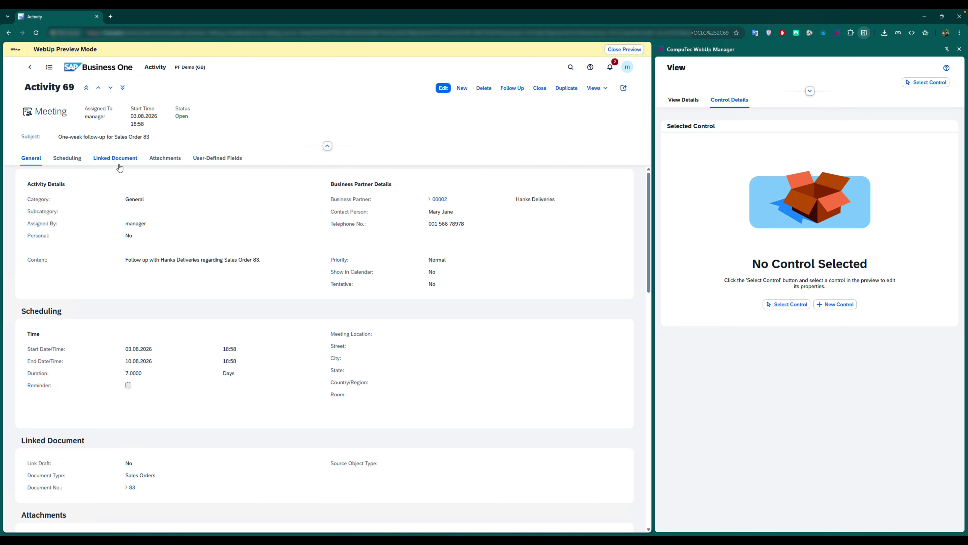
{"action": "left_click", "coordinate": [101, 160]}
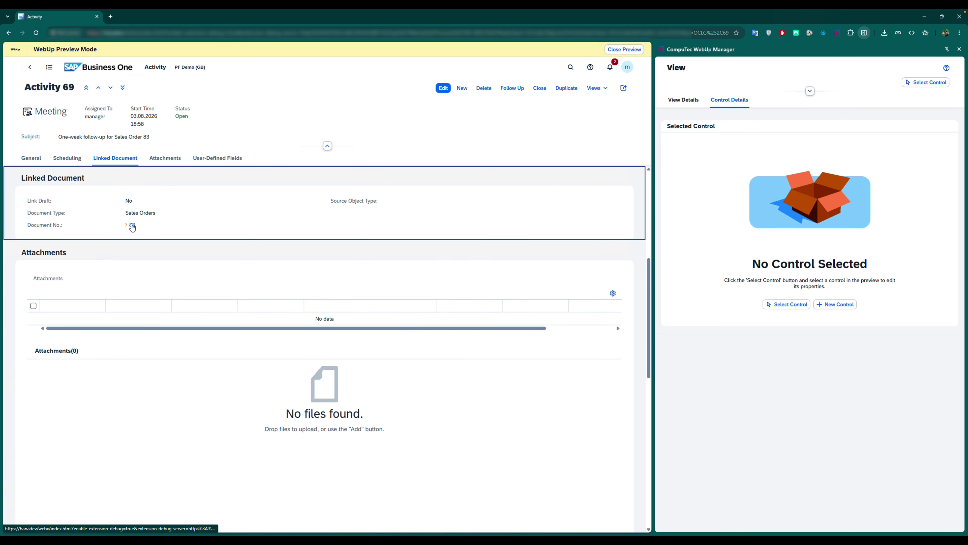
{"action": "left_click", "coordinate": [33, 158]}
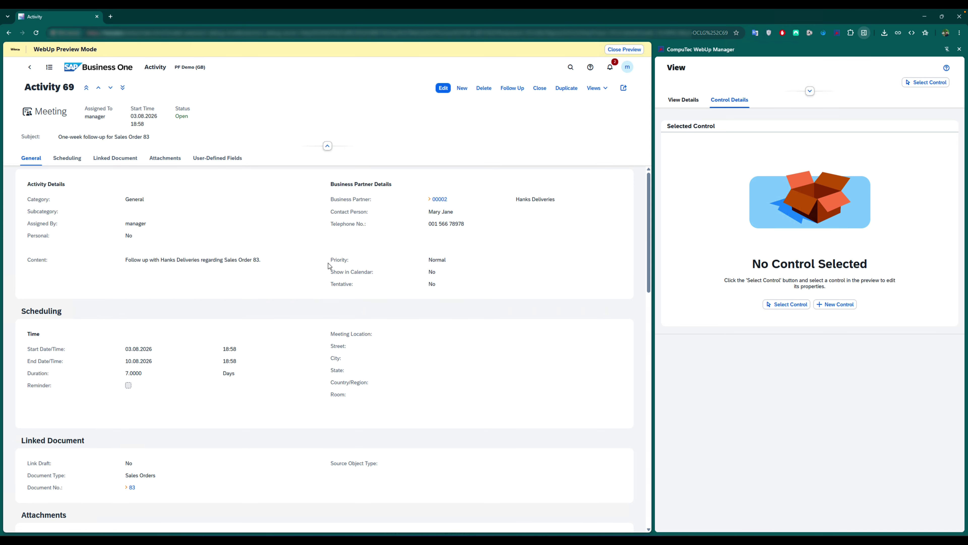
{"action": "left_click", "coordinate": [30, 68]}
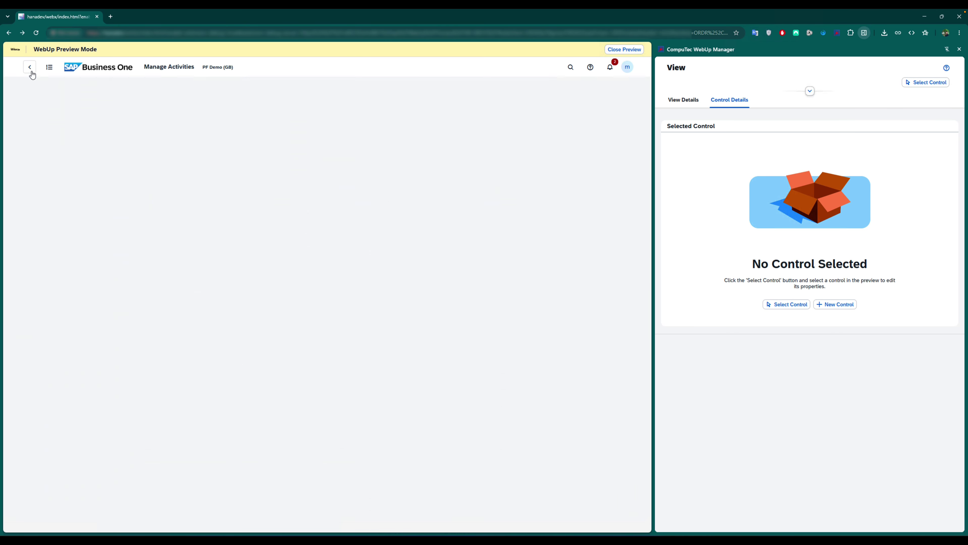
{"action": "left_click", "coordinate": [30, 68]}
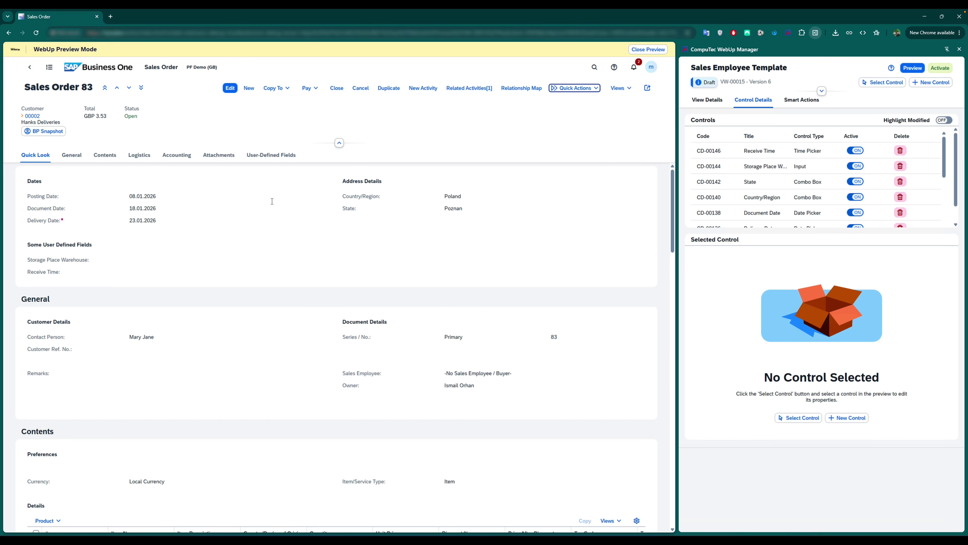
Inspect the Add BP to Watchlist menu item's control properties, including the smart action linked to its Press event.
{"action": "left_click", "coordinate": [591, 89]}
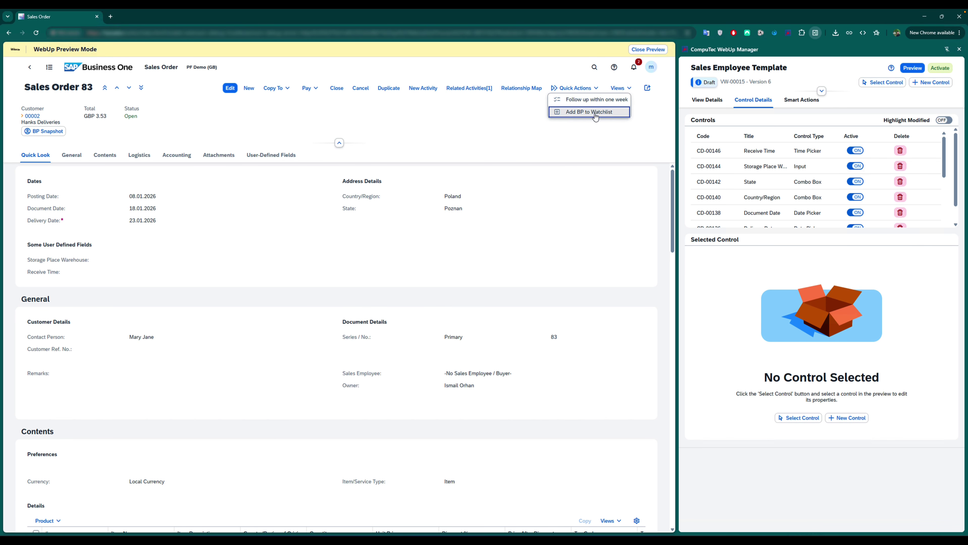
{"action": "left_click", "coordinate": [807, 105]}
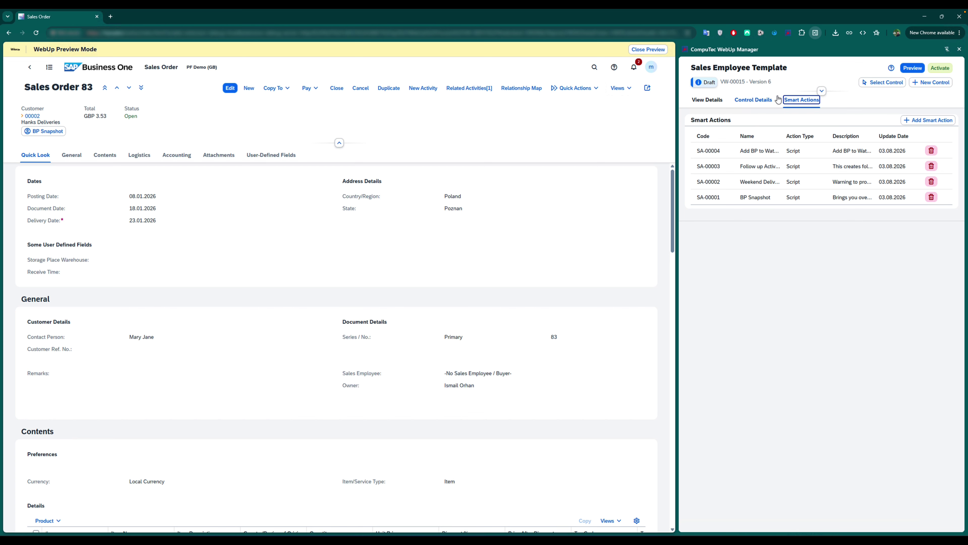
{"action": "left_click", "coordinate": [753, 100]}
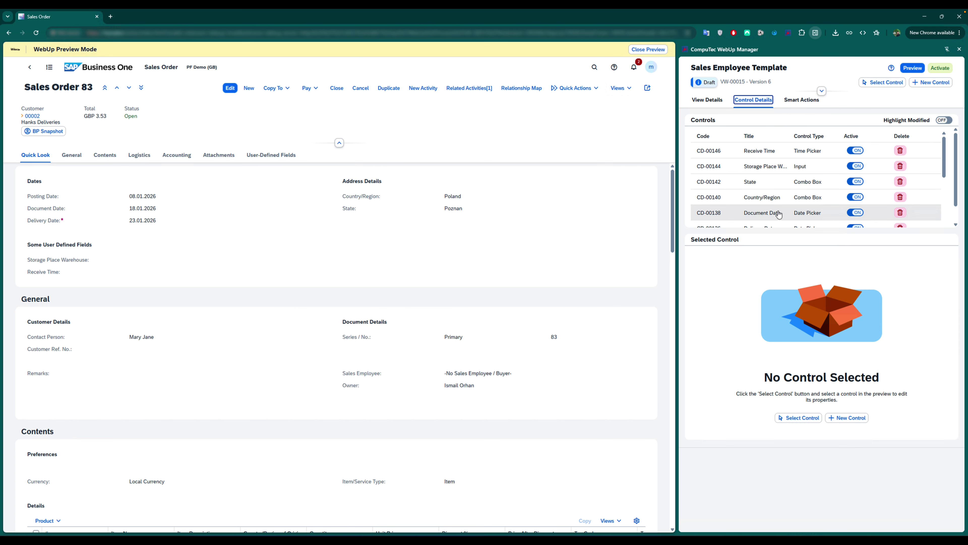
{"action": "left_click_drag", "start_coordinate": [944, 162], "coordinate": [947, 199]}
{"action": "left_click", "coordinate": [770, 187]}
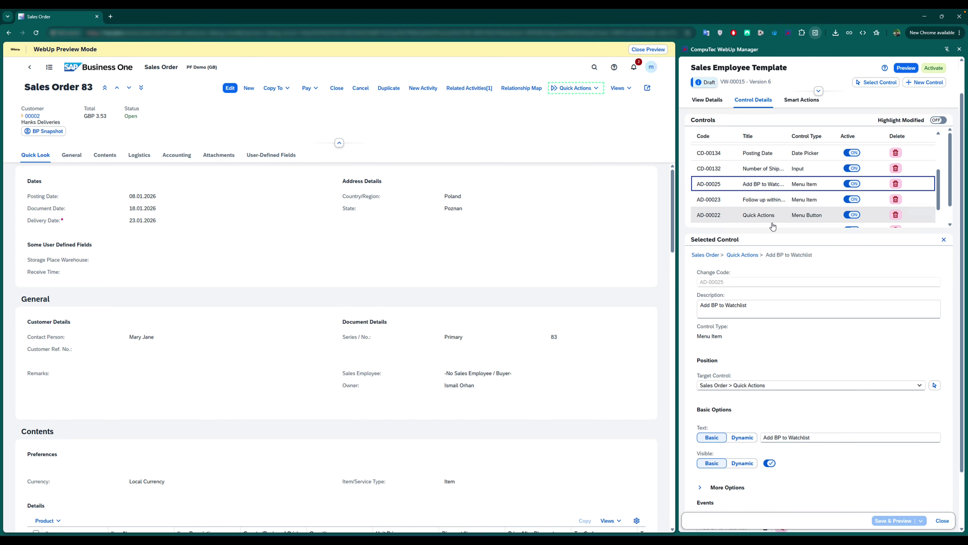
{"action": "scroll", "coordinate": [702, 419], "scroll_direction": "down", "scroll_amount": 2}
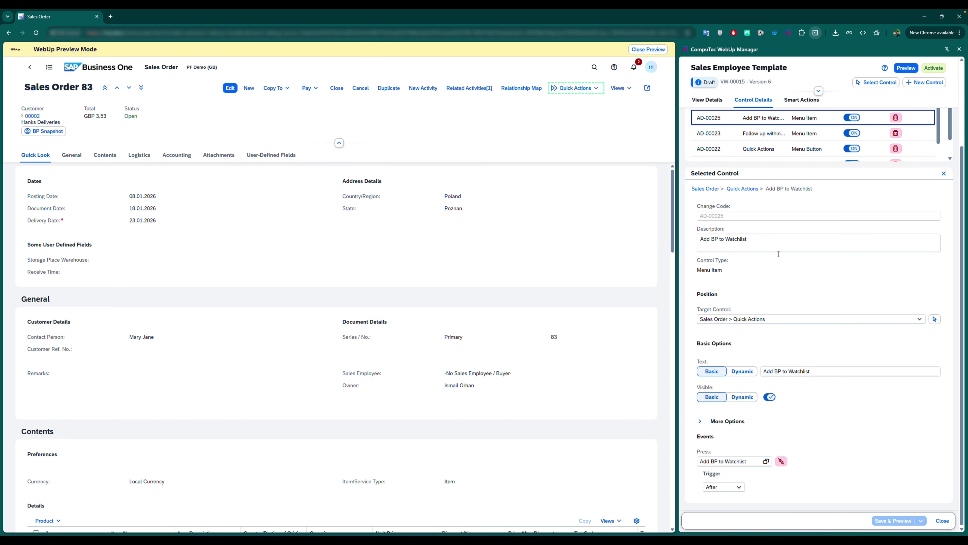
Run Add BP to Watchlist from the order's Quick Actions, confirm adding the customer, and close the result dialog.
{"action": "left_click", "coordinate": [590, 89]}
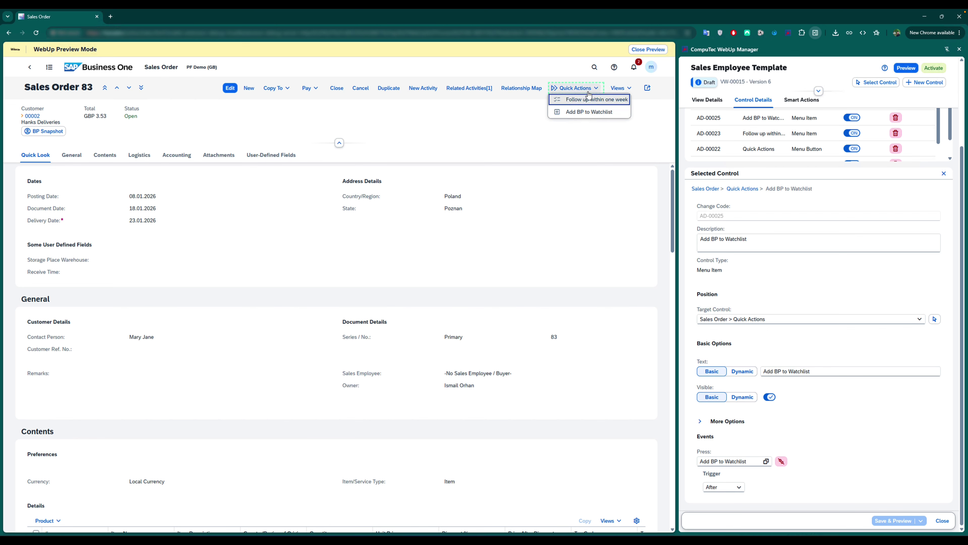
{"action": "left_click", "coordinate": [585, 113]}
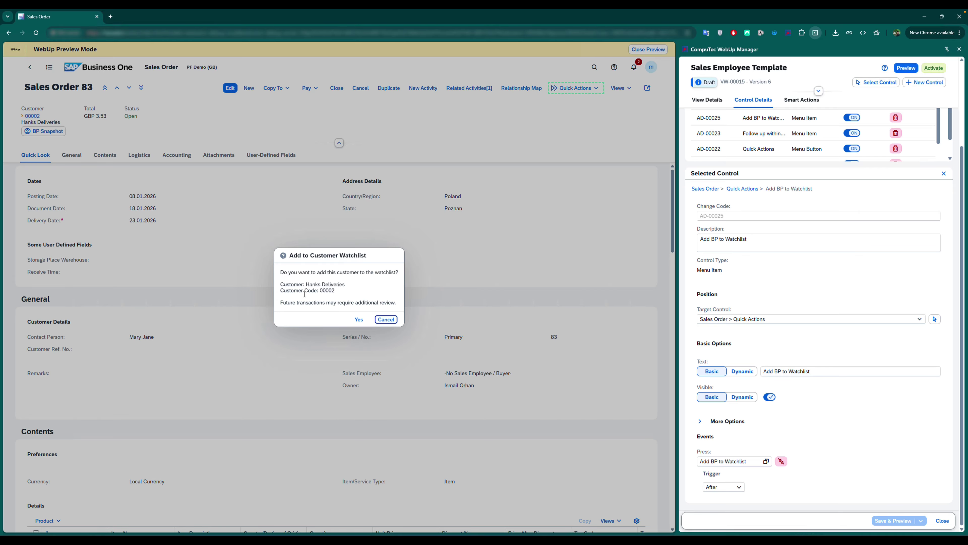
{"action": "left_click", "coordinate": [360, 320]}
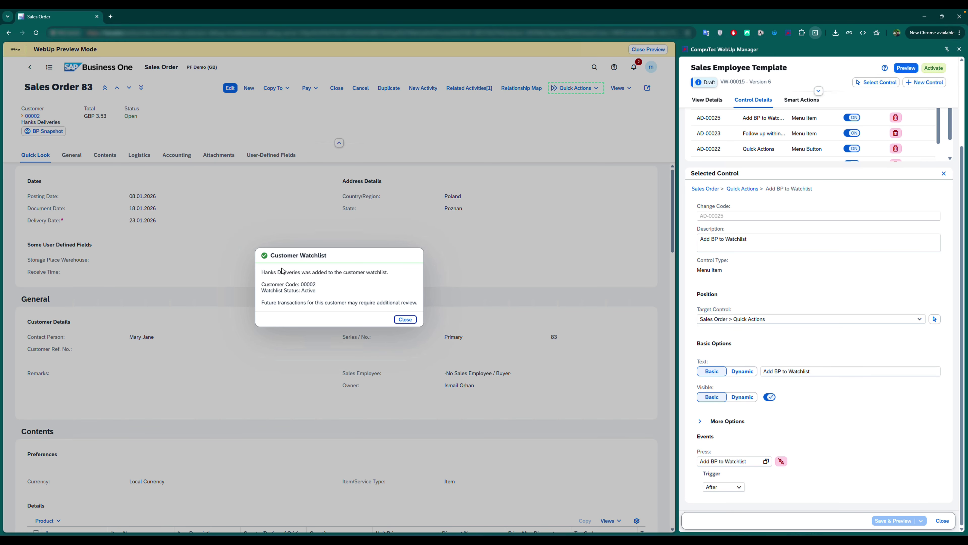
{"action": "left_click", "coordinate": [406, 323]}
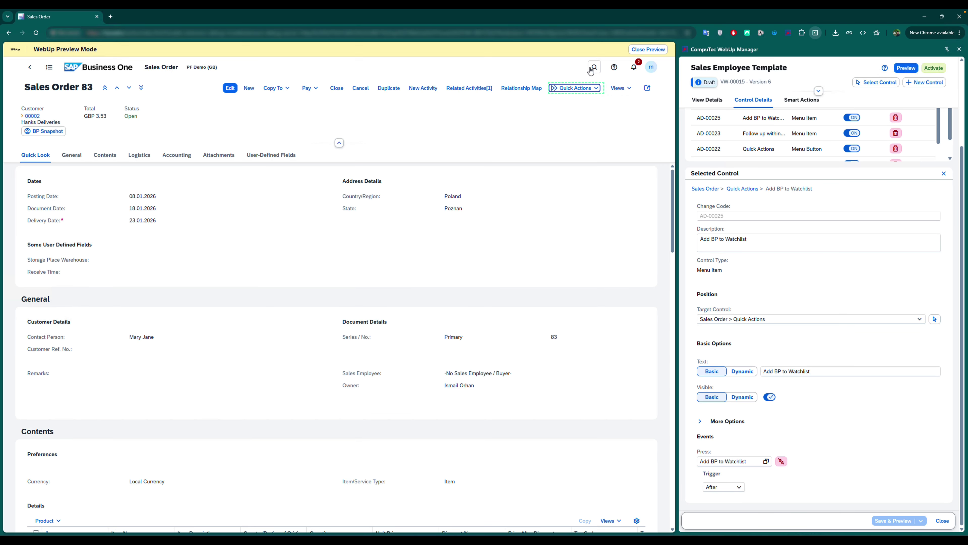
Run Add BP to Watchlist again for the same customer to test the duplicate check, and close the dialog.
{"action": "left_click", "coordinate": [575, 87]}
{"action": "left_click", "coordinate": [593, 116]}
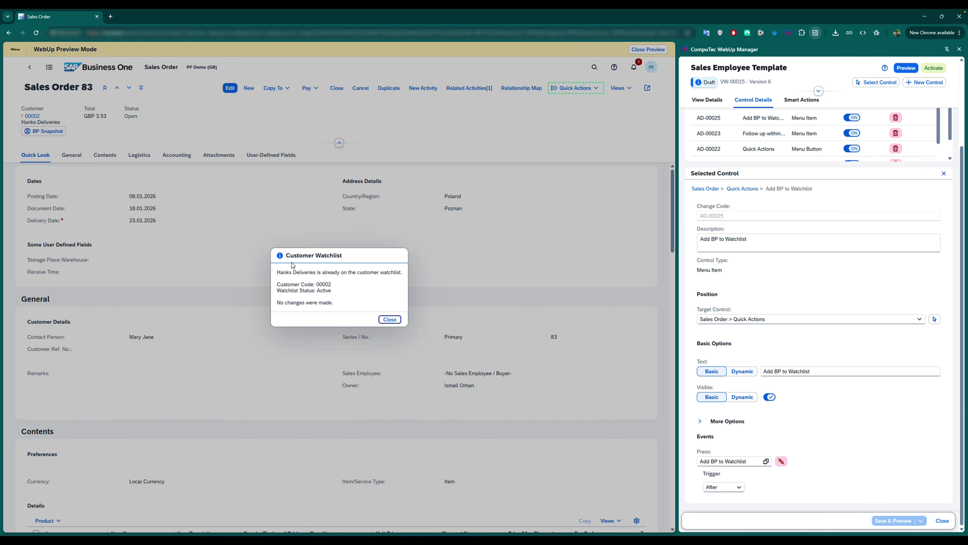
{"action": "left_click", "coordinate": [389, 319]}
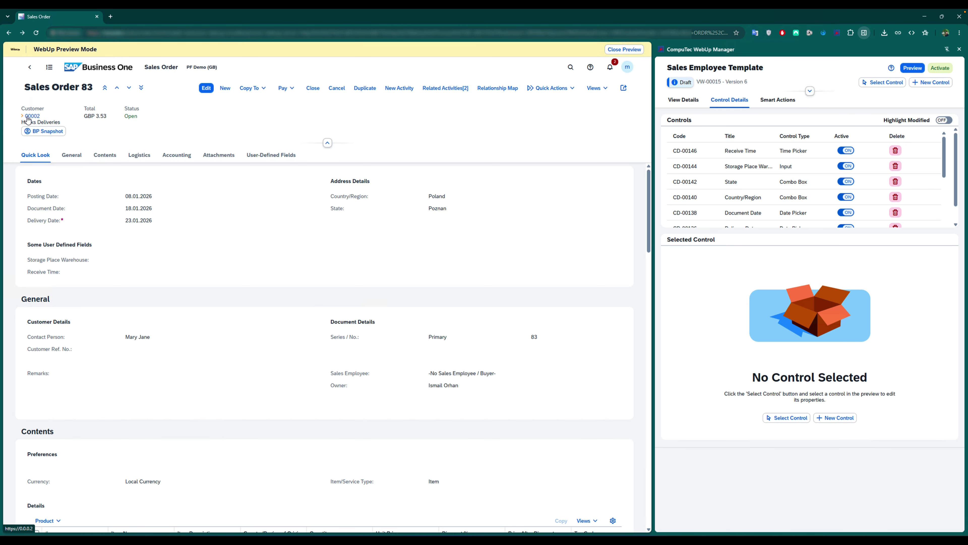
Open the customer's business partner record from the sales order in a new tab and view its properties.
{"action": "mouse_move", "coordinate": [27, 119]}
{"action": "left_click", "coordinate": [145, 210]}
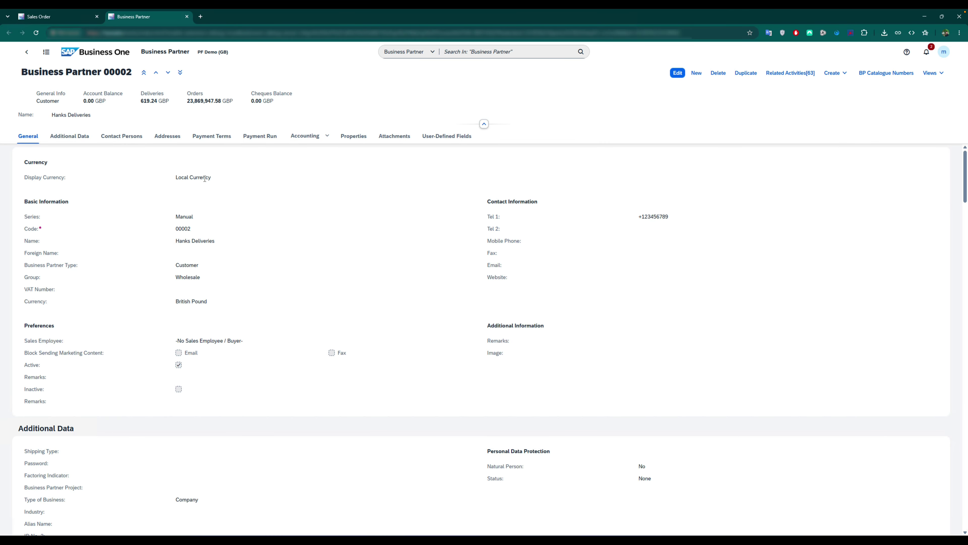
{"action": "left_click", "coordinate": [352, 136]}
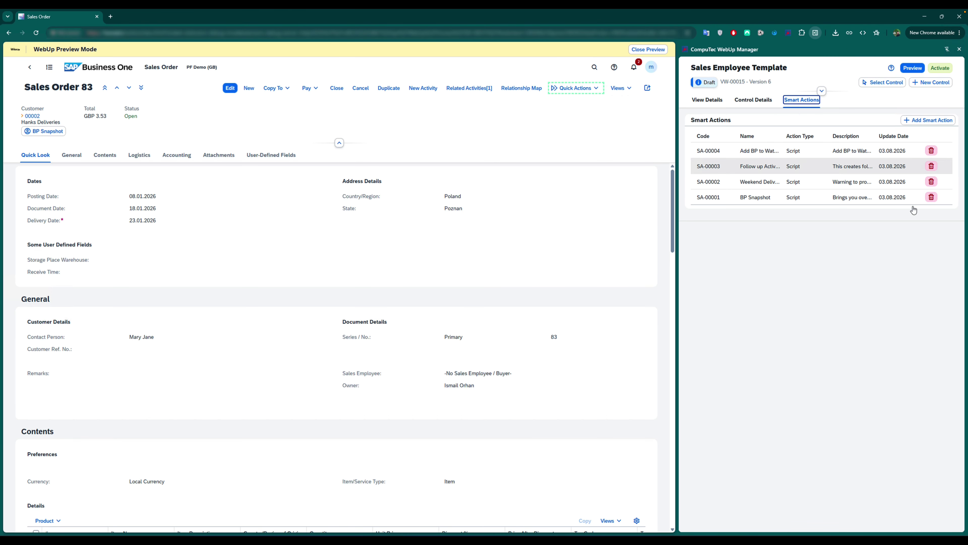
Widen the WebUp Manager, start a new smart action, and switch its scope to Object and finally to Local.
{"action": "left_click_drag", "start_coordinate": [675, 255], "coordinate": [573, 254]}
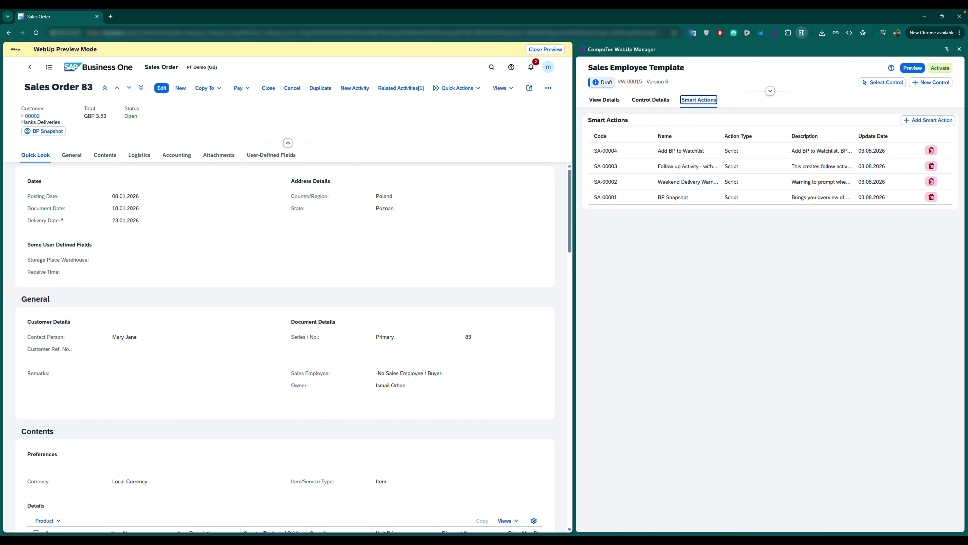
{"action": "left_click", "coordinate": [914, 122]}
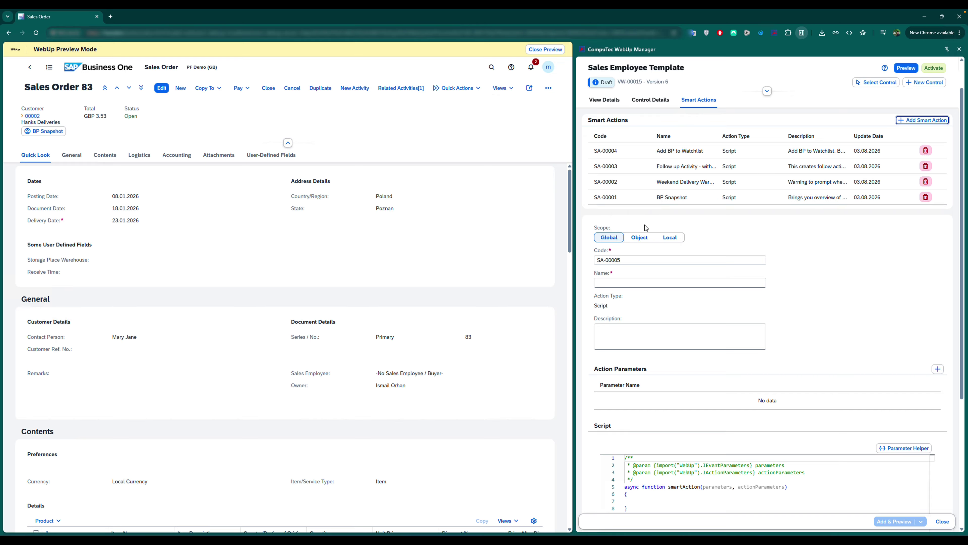
{"action": "left_click", "coordinate": [641, 238]}
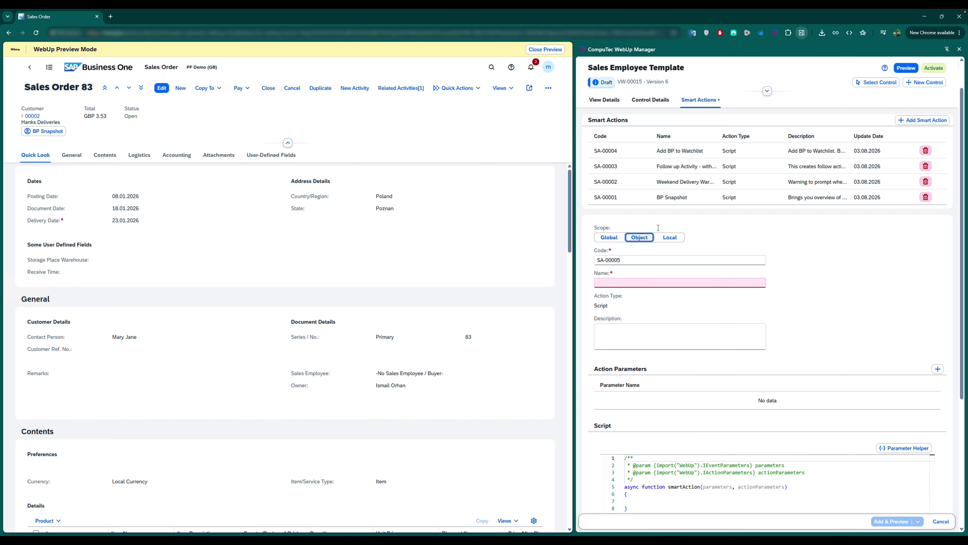
{"action": "left_click", "coordinate": [669, 237]}
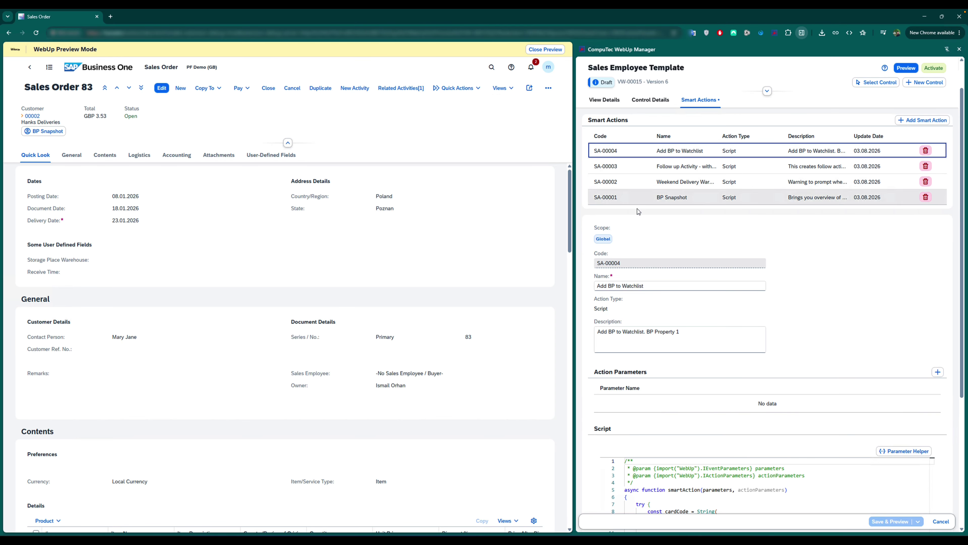
Examine the Add BP to Watchlist action's script and the oEnv entries in the Parameter Helper, and close the helper.
{"action": "scroll", "coordinate": [625, 364], "scroll_direction": "down", "scroll_amount": 2}
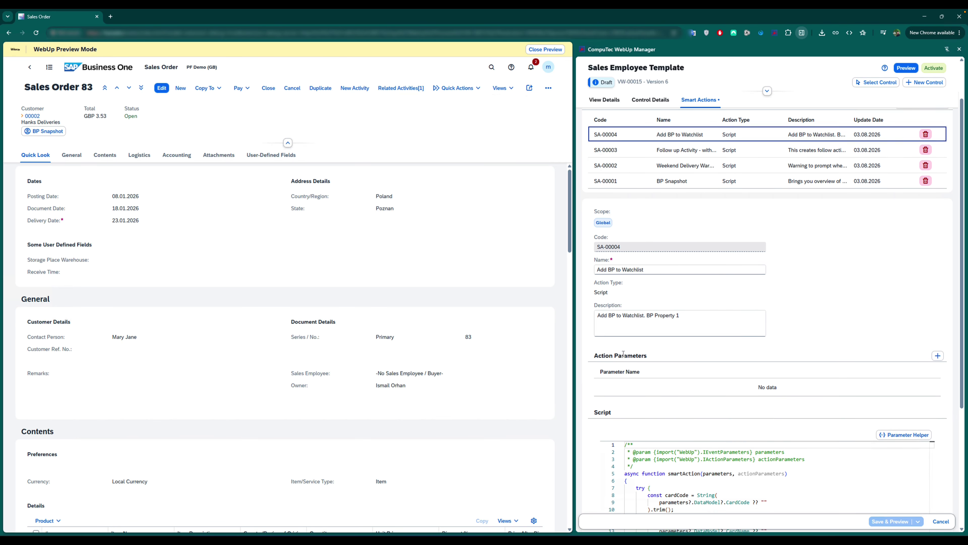
{"action": "scroll", "coordinate": [625, 364], "scroll_direction": "down", "scroll_amount": 5}
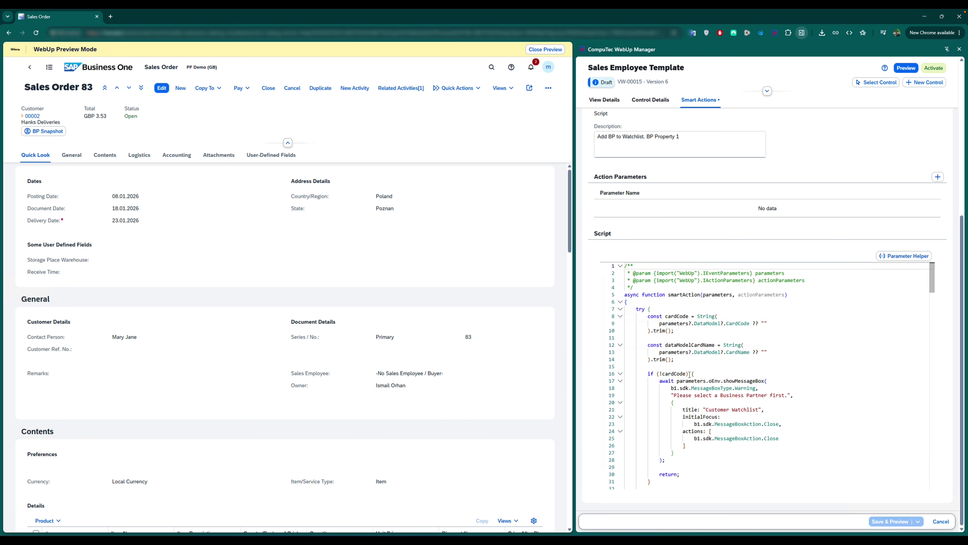
{"action": "scroll", "coordinate": [658, 365], "scroll_direction": "down", "scroll_amount": 1}
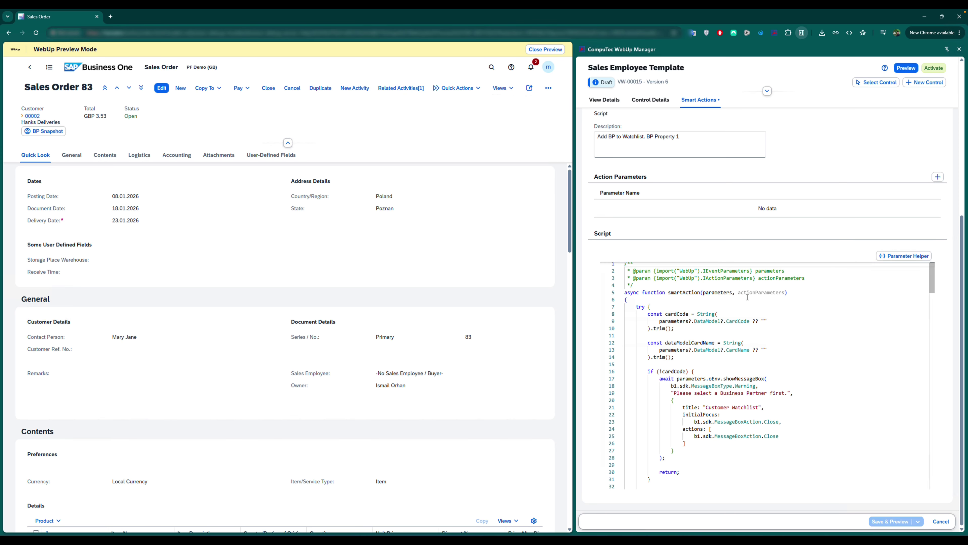
{"action": "left_click", "coordinate": [915, 256]}
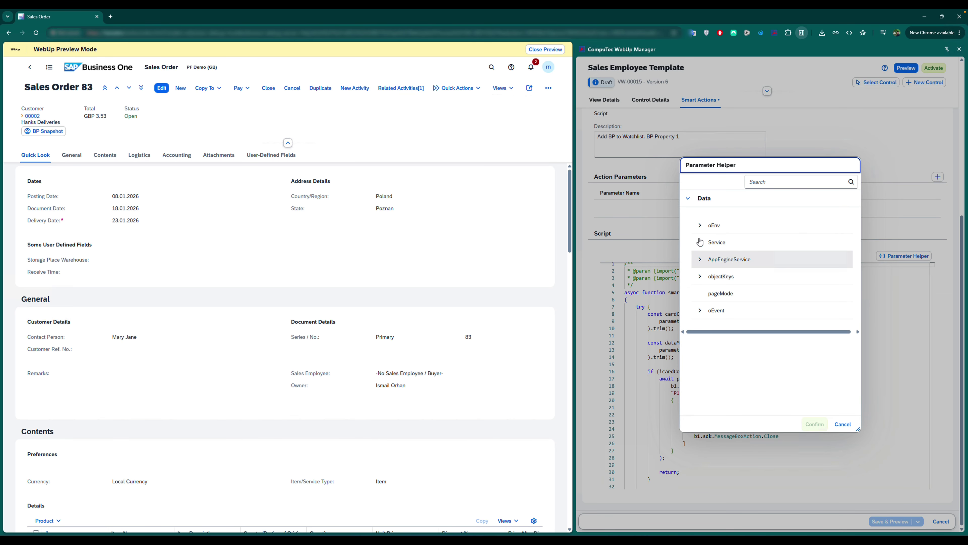
{"action": "left_click", "coordinate": [700, 225]}
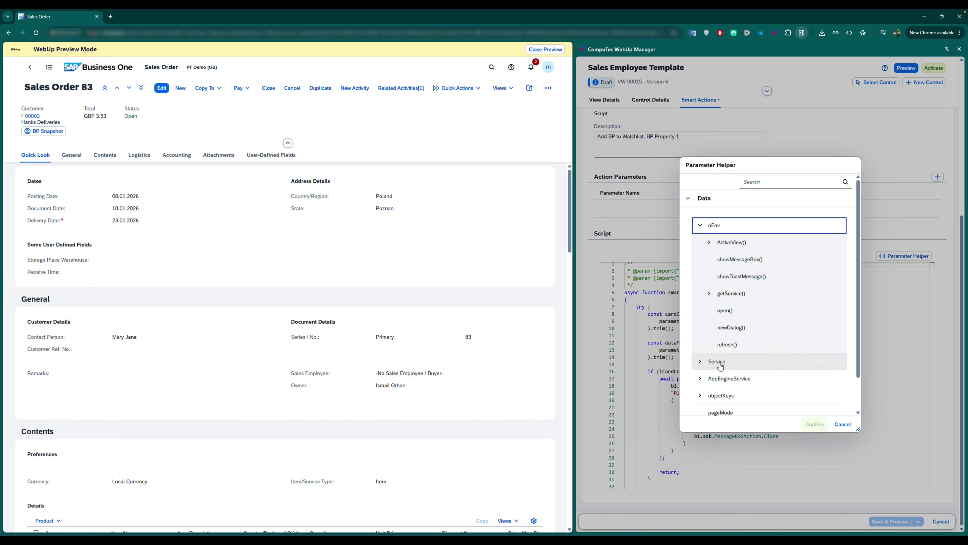
{"action": "left_click", "coordinate": [849, 427]}
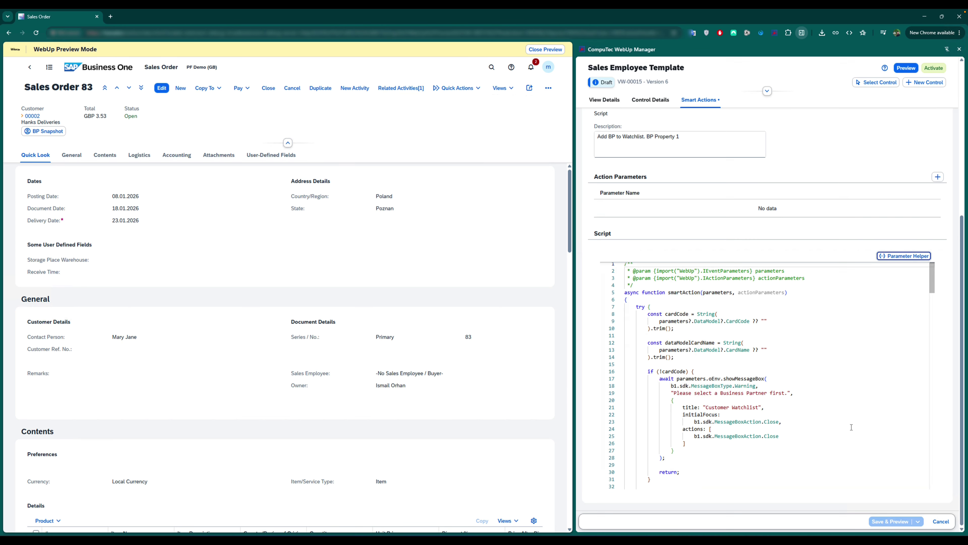
View the snippets available in the script editor, dismiss them, and close the smart action while discarding unsaved changes.
{"action": "right_click", "coordinate": [753, 377]}
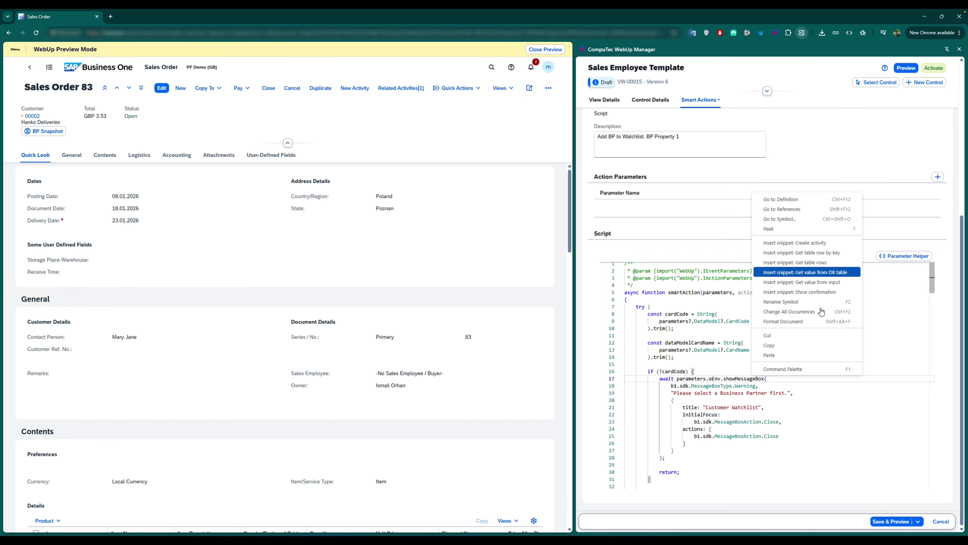
{"action": "left_click", "coordinate": [908, 487]}
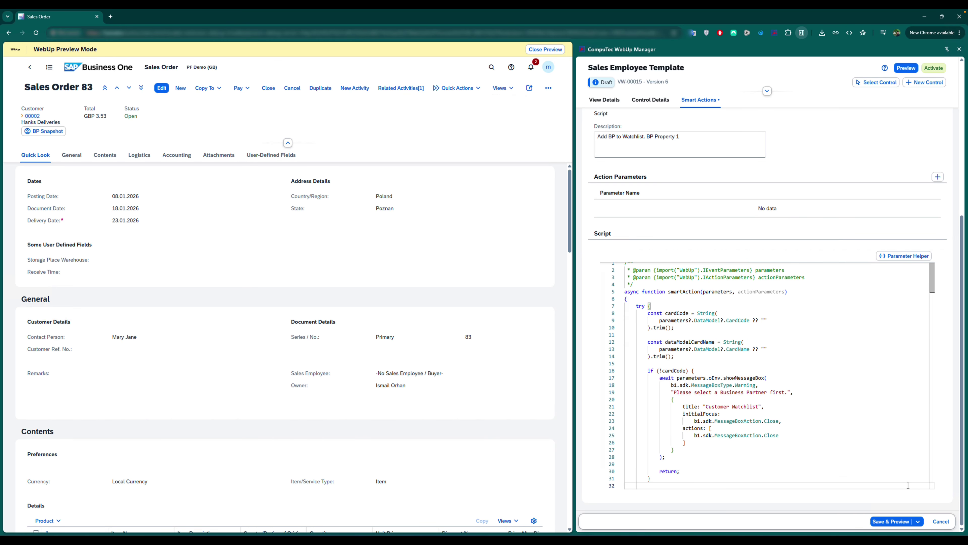
{"action": "left_click", "coordinate": [940, 521]}
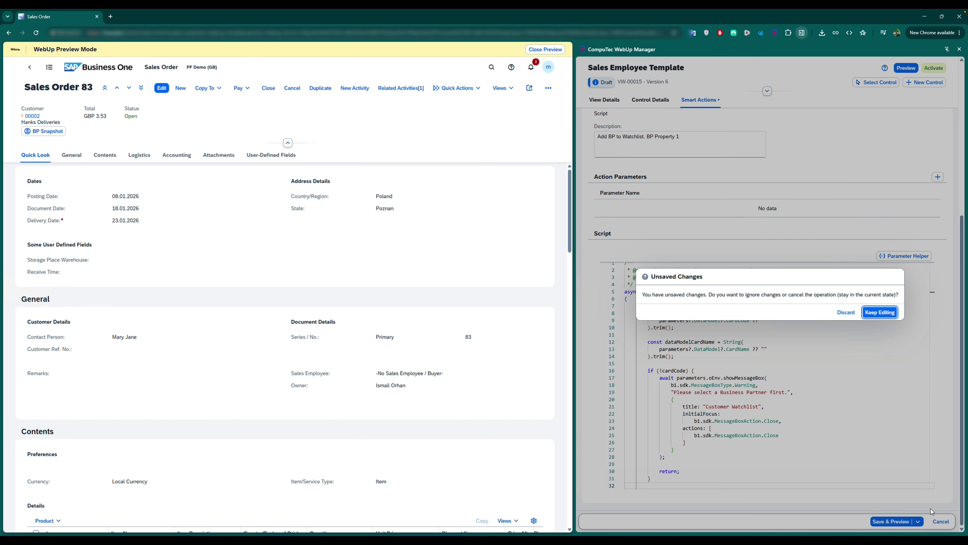
{"action": "left_click", "coordinate": [845, 312]}
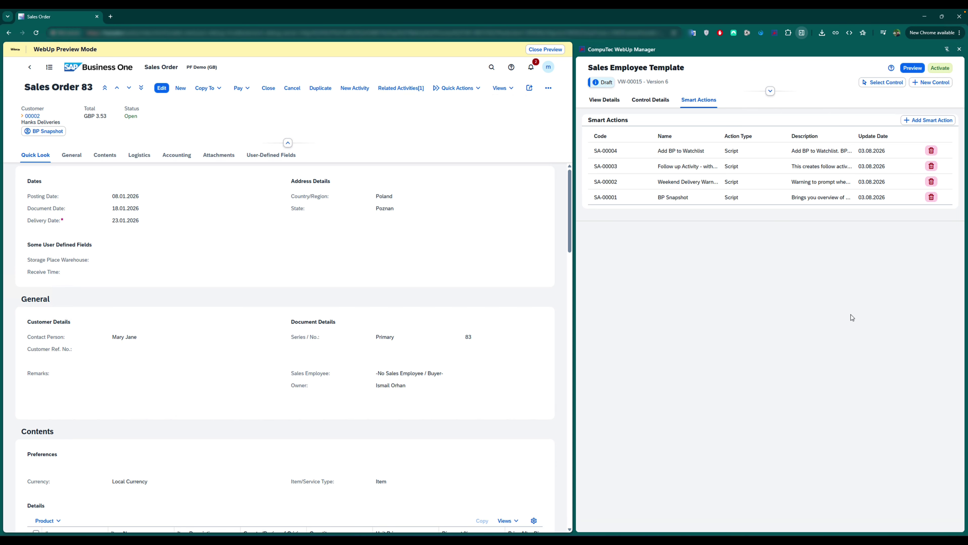